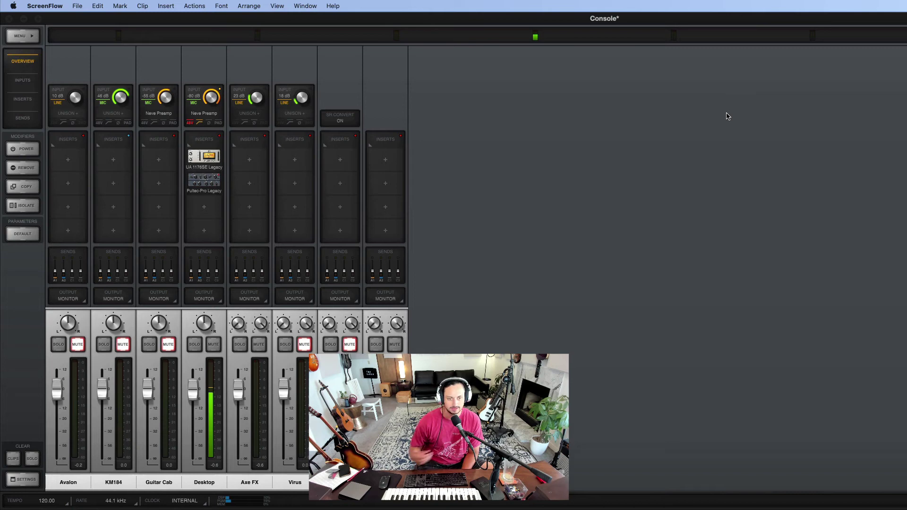
Browse the Delay and Dynamics plug-in lists for Axe FX insert 1, then close it
left_click(259, 166)
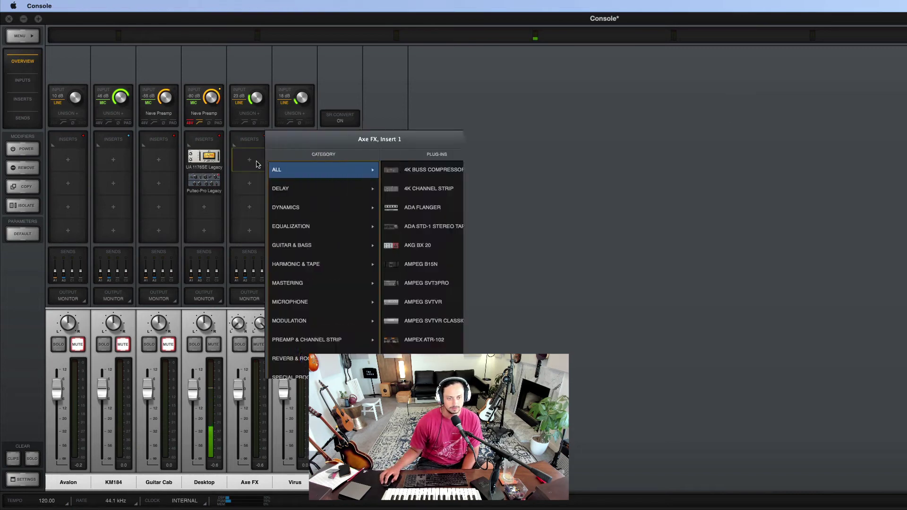
left_click(326, 191)
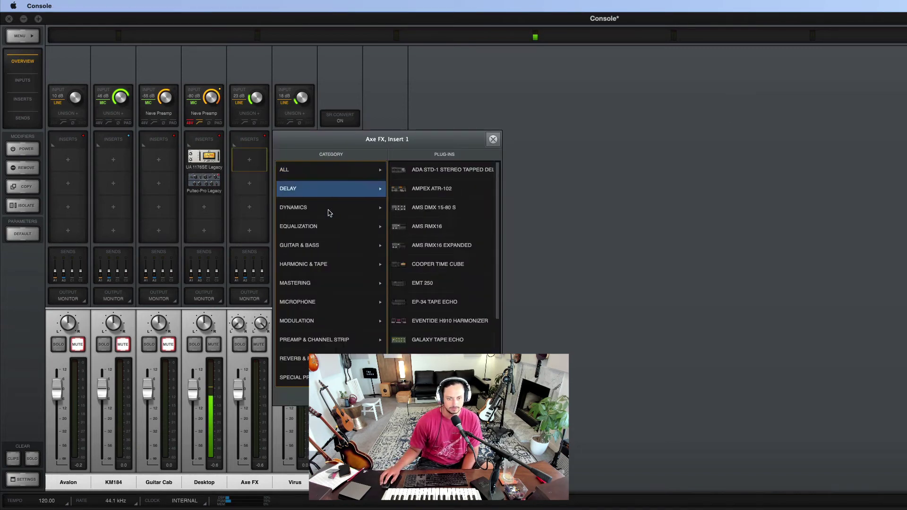
left_click(332, 210)
scroll(464, 246, "down", 10)
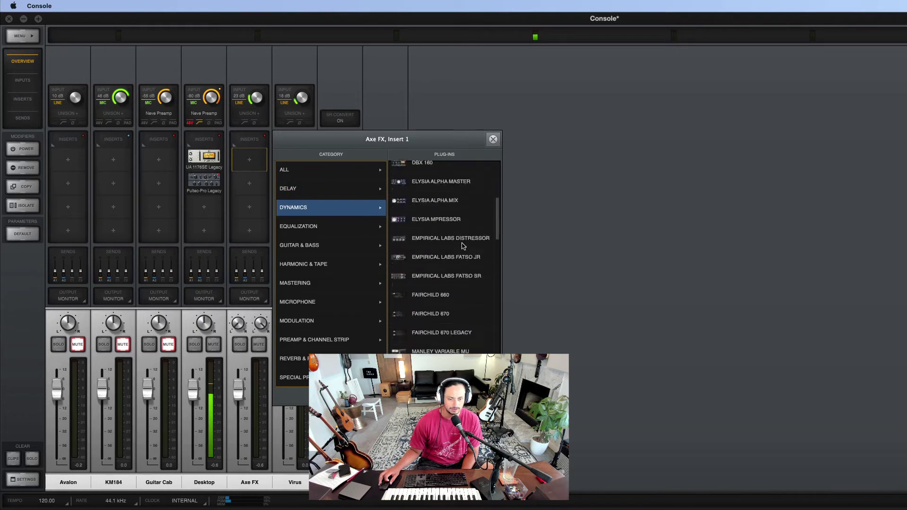
scroll(461, 247, "up", 10)
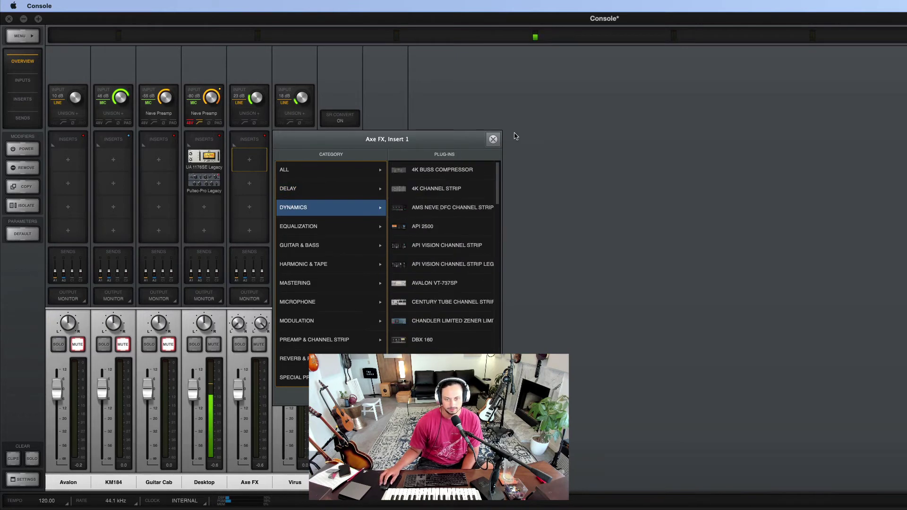
left_click(493, 140)
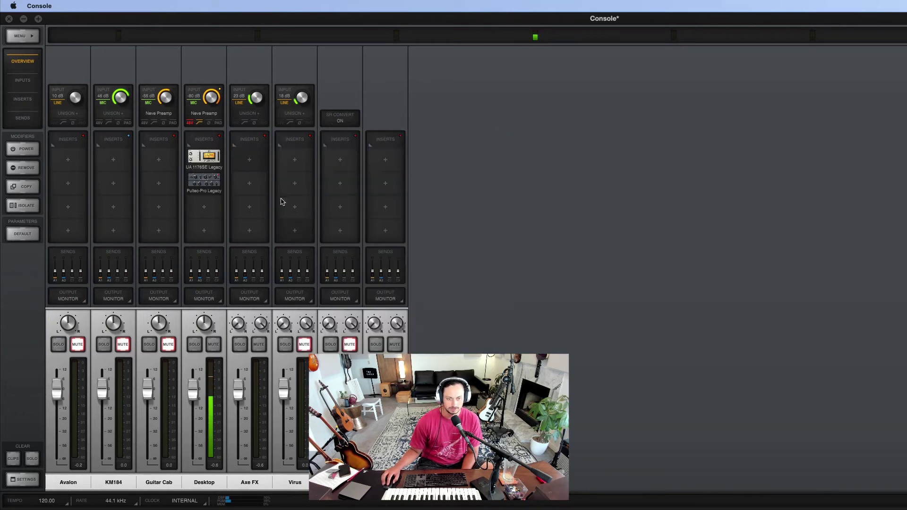
Look through the plug-in choices for Axe FX insert 2, then close the list
left_click(250, 183)
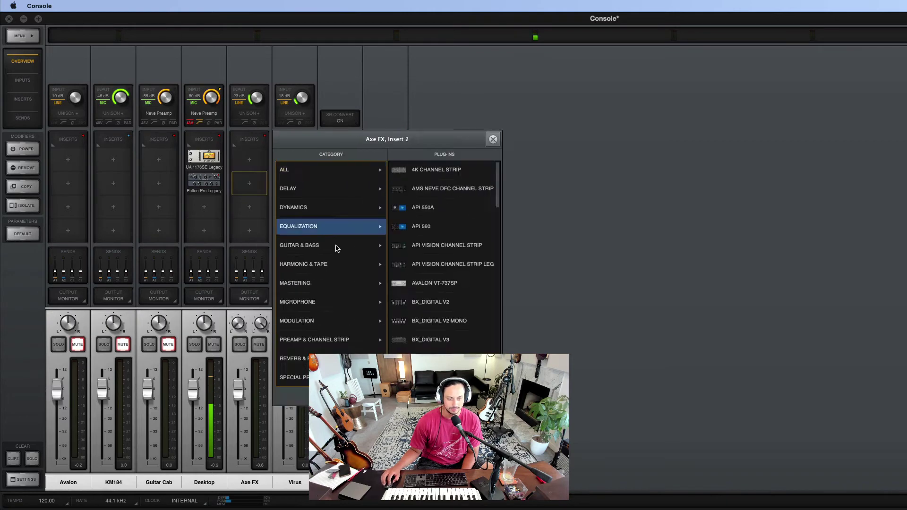
mouse_move(338, 224)
scroll(427, 204, "down", 5)
scroll(428, 204, "down", 4)
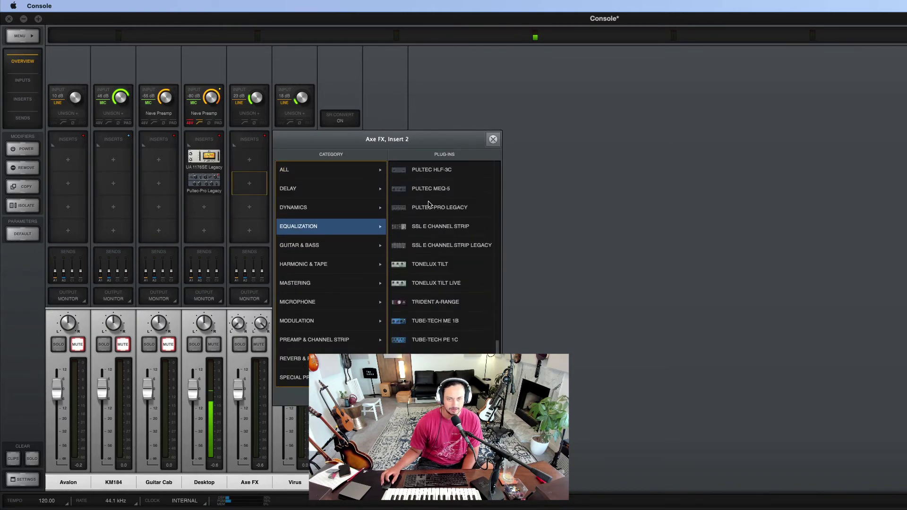
scroll(450, 199, "up", 10)
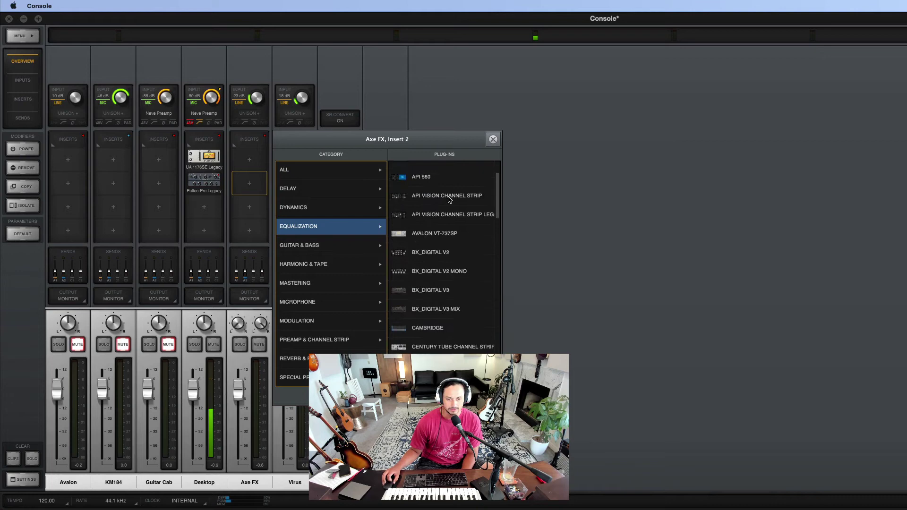
left_click(493, 140)
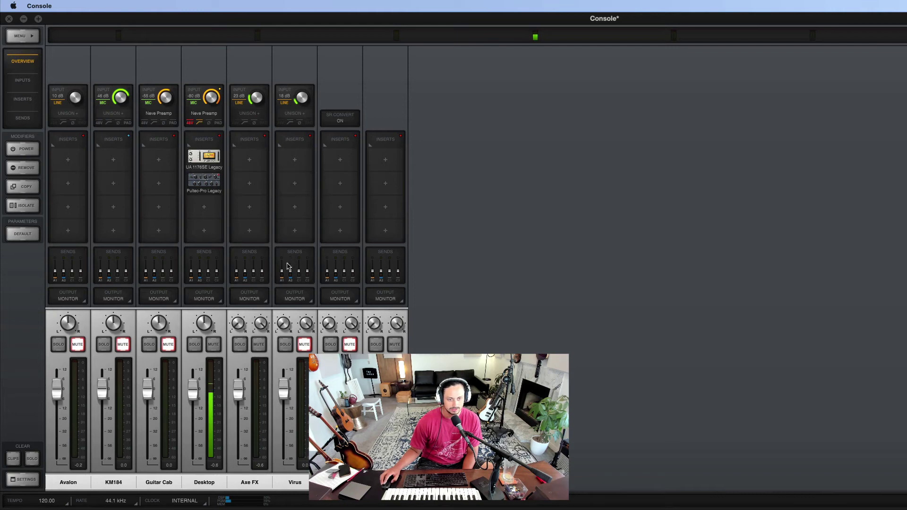
Show the Virus channel's Unison Preamp & Channel Strip plug-ins
left_click(294, 113)
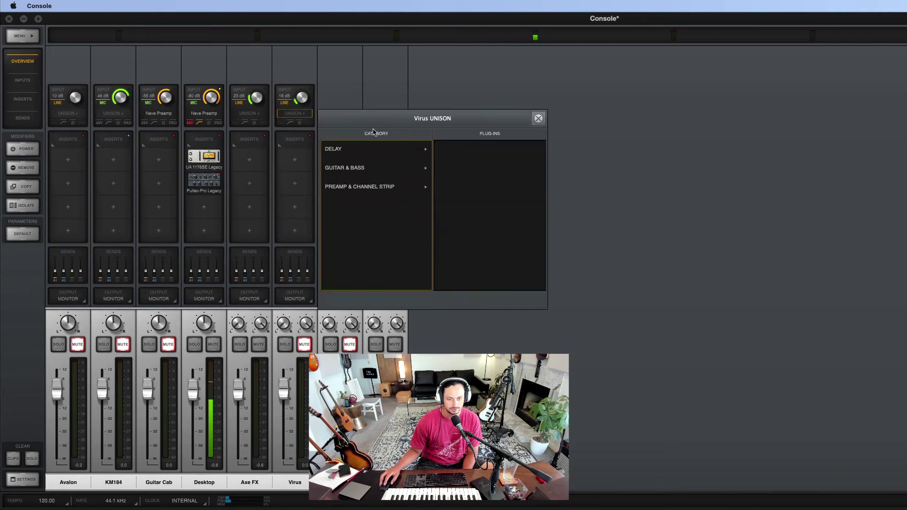
left_click(384, 187)
scroll(504, 196, "down", 10)
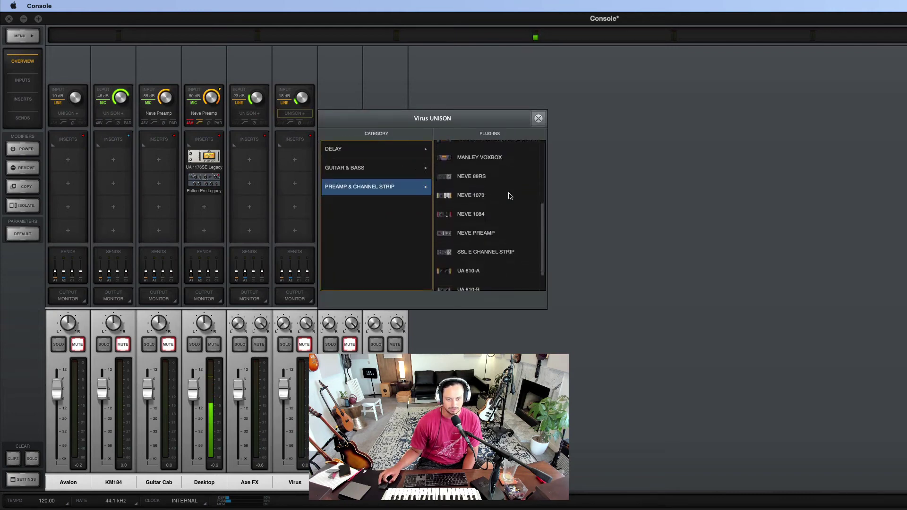
scroll(506, 198, "down", 2)
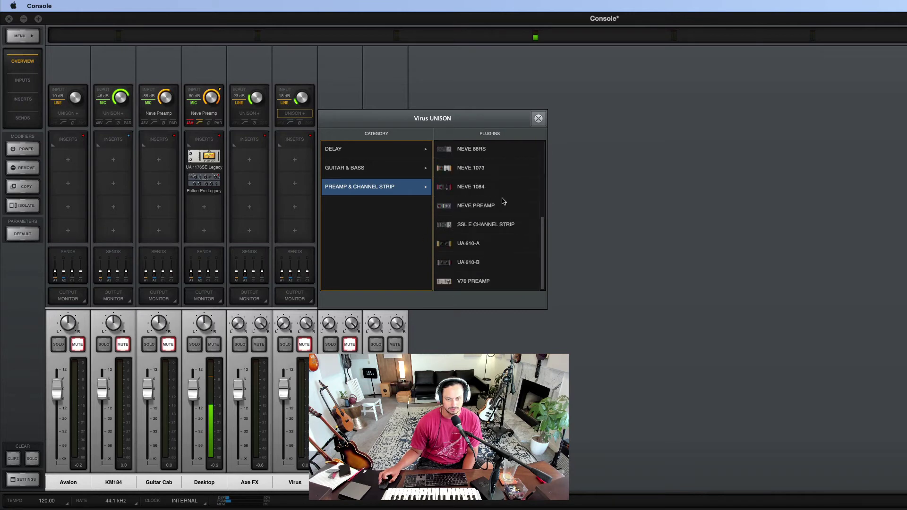
Close the Unison list and open Console Settings on the Plug-ins page, moved right
left_click(539, 118)
left_click(20, 38)
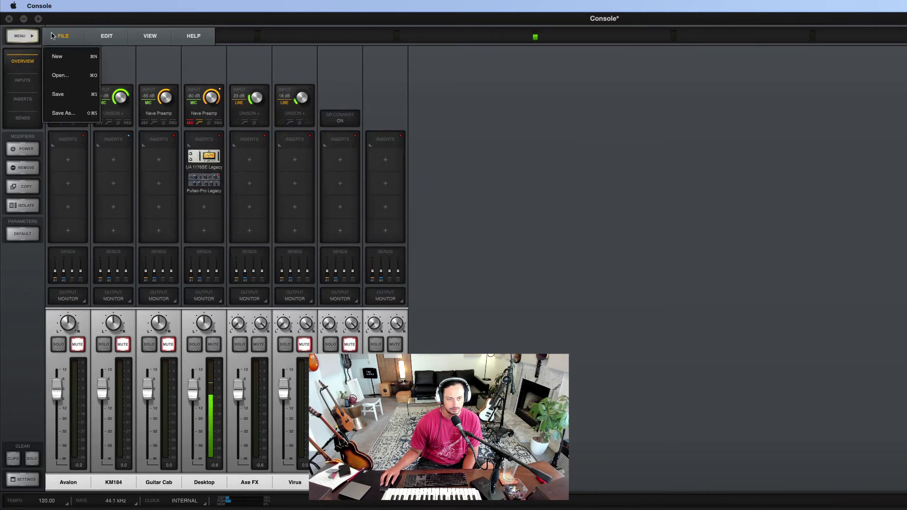
left_click(150, 37)
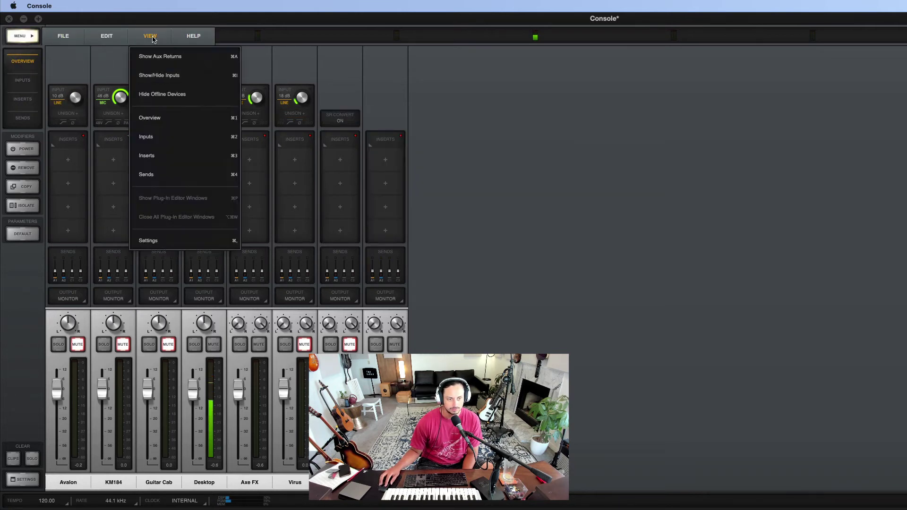
left_click(175, 242)
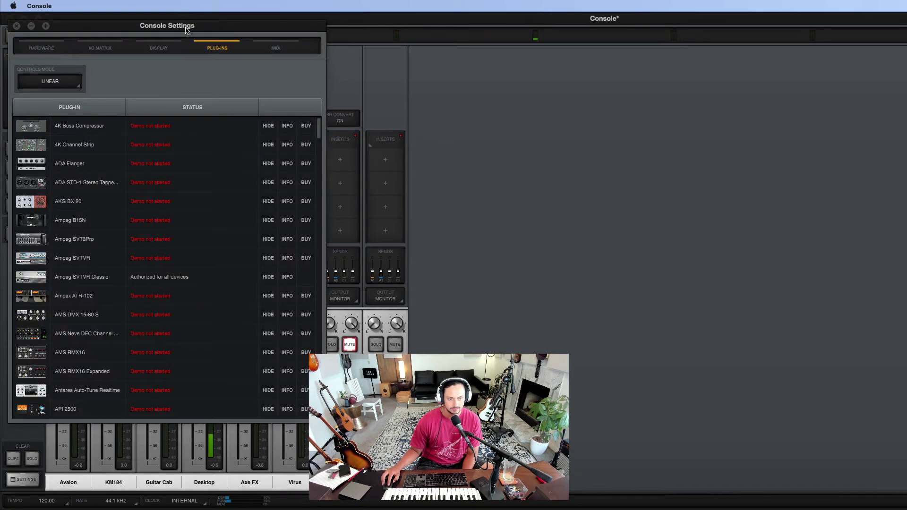
left_click_drag(187, 29, 745, 51)
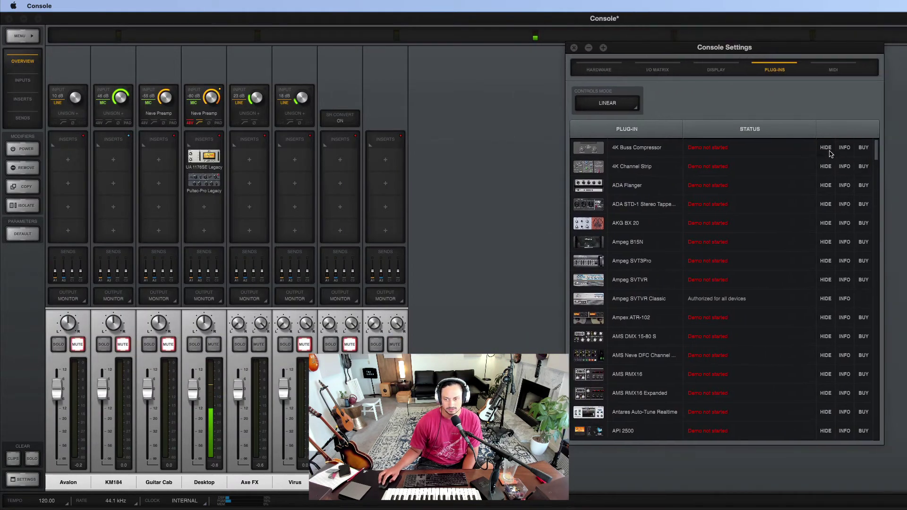
Hide the eight demos: 4K Buss Compressor, 4K Channel Strip, ADA Flanger, ADA STD-1, AKG BX 20, Ampeg B15N, SVT3Pro, SVTVR
left_click(828, 149)
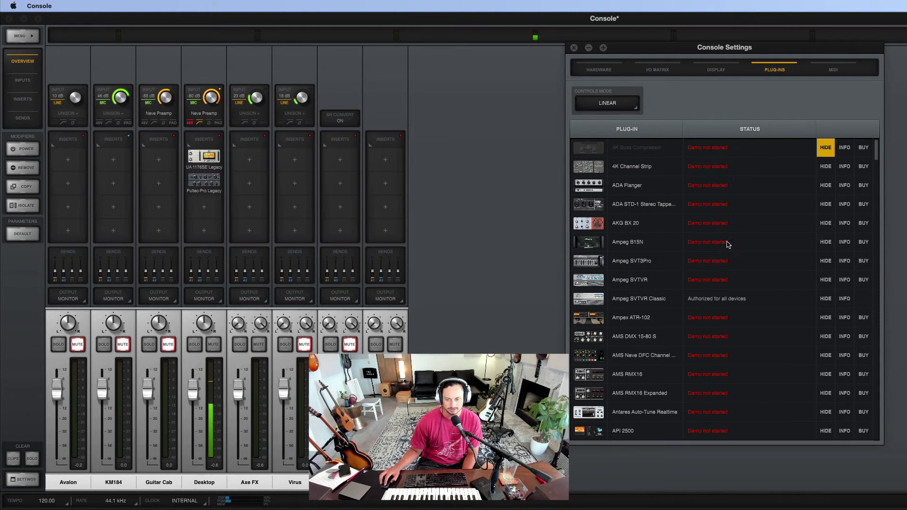
left_click(826, 166)
left_click(828, 185)
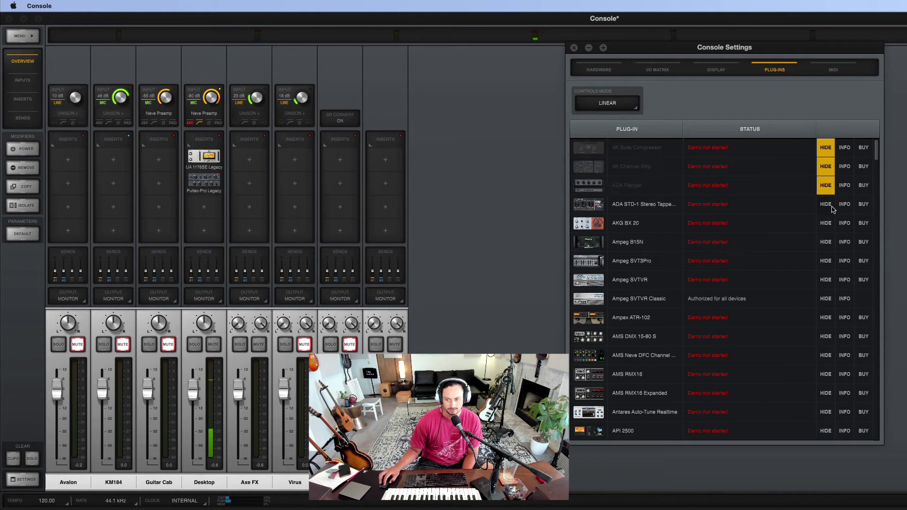
left_click(829, 204)
left_click(831, 223)
left_click(829, 242)
left_click(827, 261)
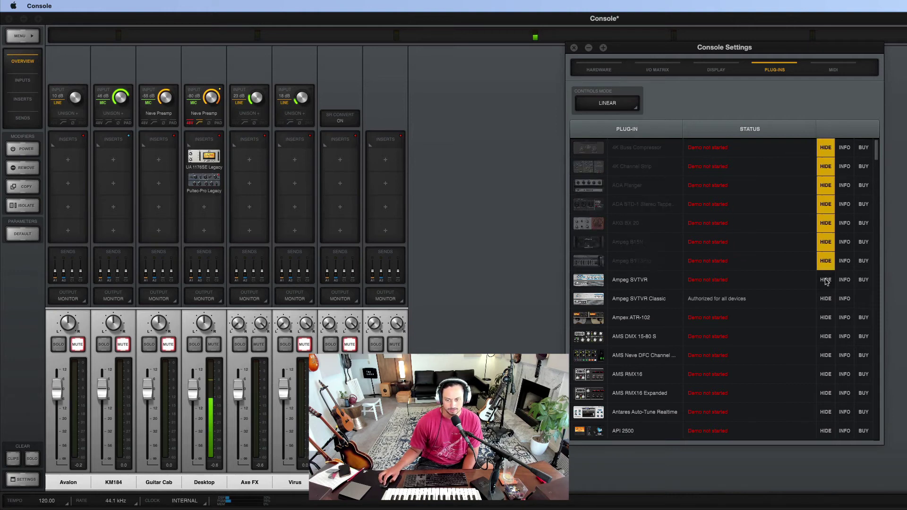
left_click(825, 280)
scroll(814, 266, "down", 5)
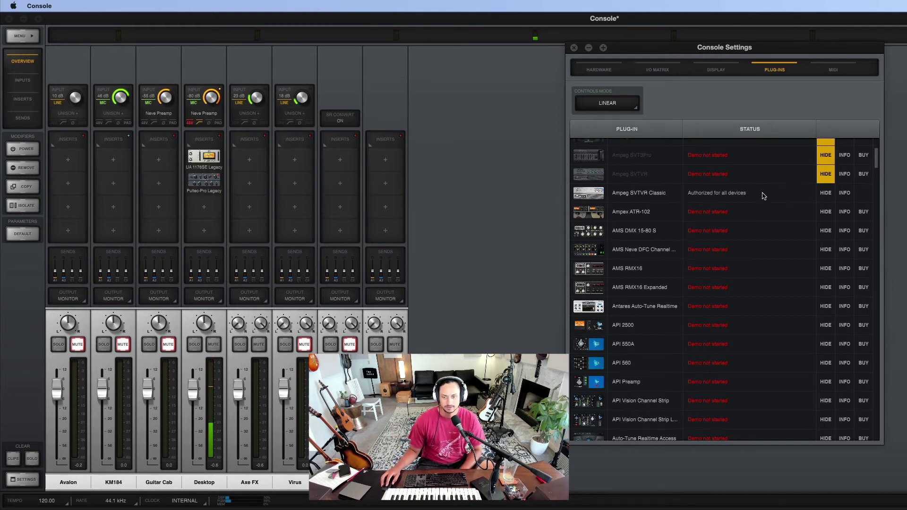
Hide the Ampex ATR-102, AMS, Antares Auto-Tune Realtime, API 2500 and API 550A demos
scroll(734, 192, "down", 1)
left_click(825, 192)
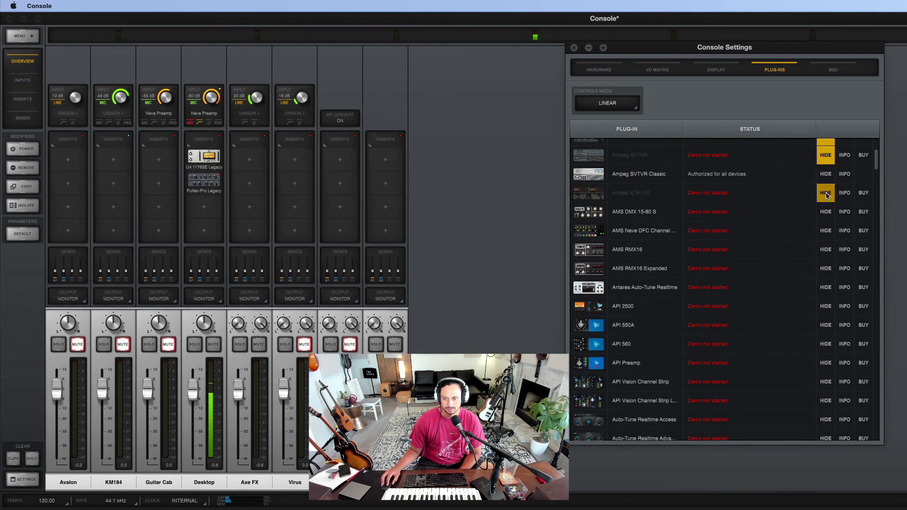
left_click(826, 219)
left_click(826, 231)
left_click(826, 250)
left_click(826, 269)
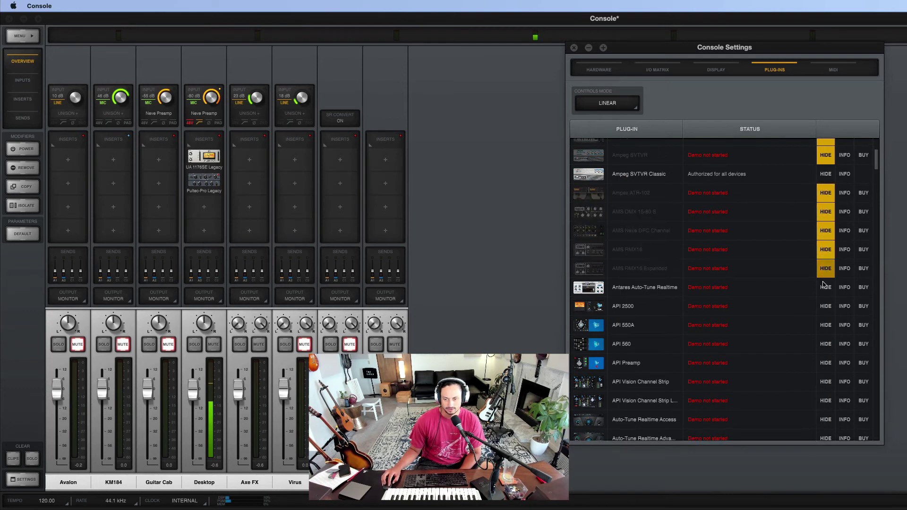
left_click(826, 287)
left_click(825, 306)
left_click(825, 325)
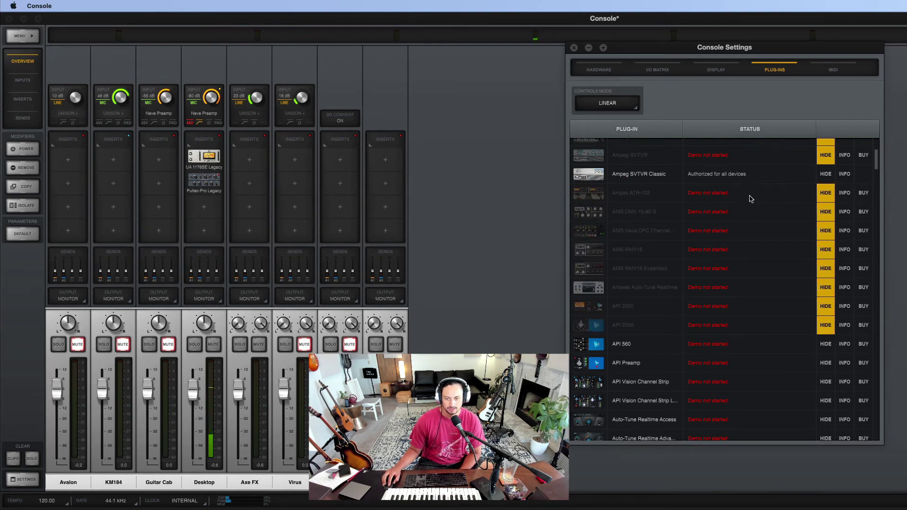
Hide the API 560, API Preamp, API Vision, Auto-Tune variants, Avalon VT-737sp and Bermuda Triangle demos
scroll(839, 303, "down", 4)
left_click(831, 277)
left_click(830, 295)
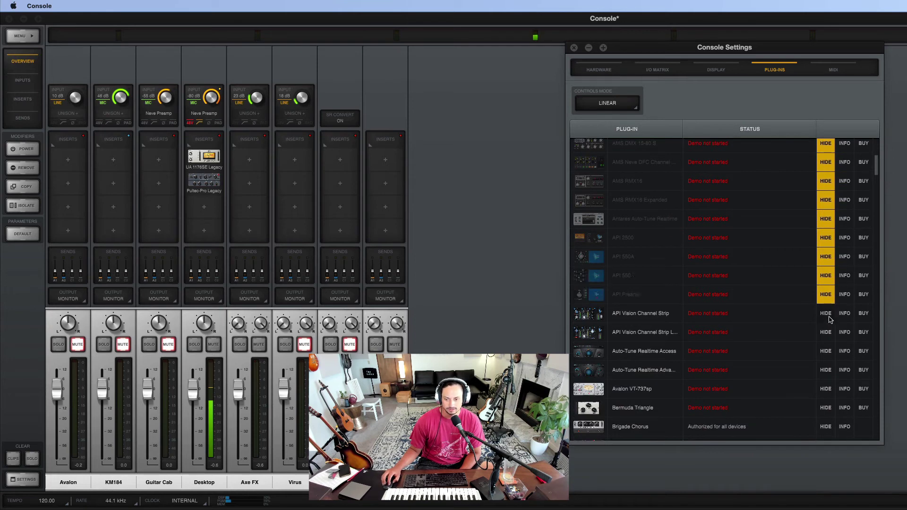
left_click(830, 314)
left_click(829, 332)
left_click(829, 352)
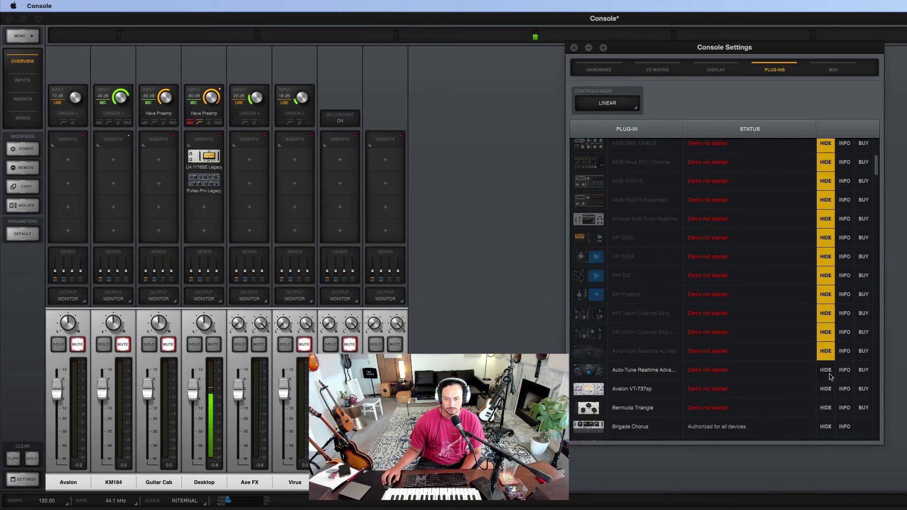
left_click(831, 371)
left_click(831, 389)
left_click(831, 409)
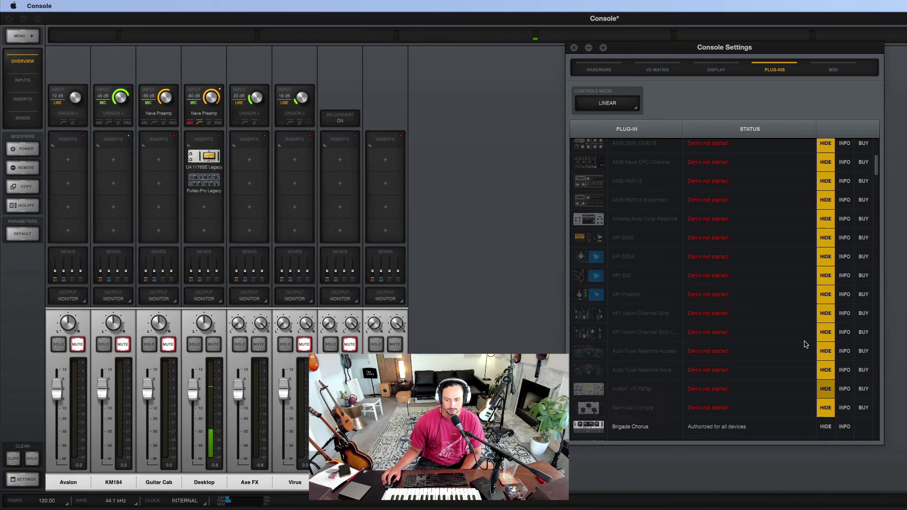
Hide the bx_digital V2/V3 and bx_masterdesk demos
scroll(770, 253, "down", 6)
scroll(771, 253, "down", 5)
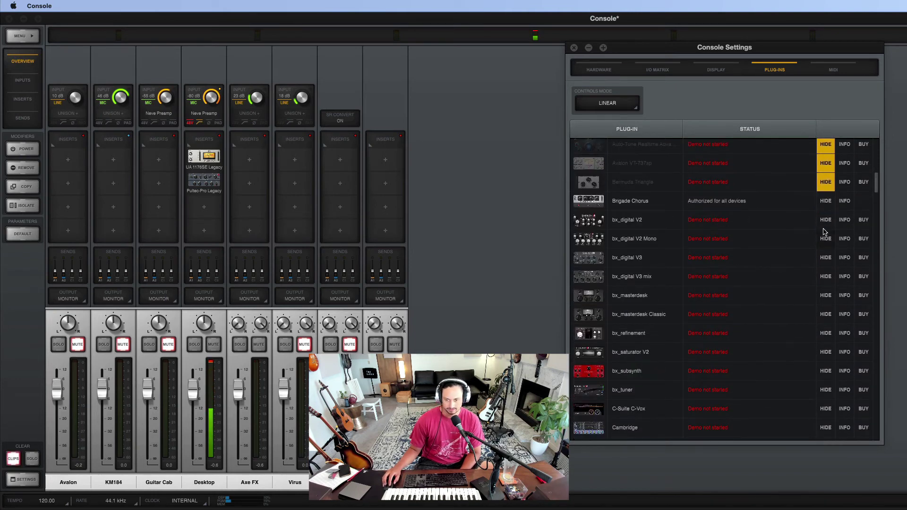
left_click(826, 221)
left_click(827, 239)
left_click(828, 258)
left_click(831, 277)
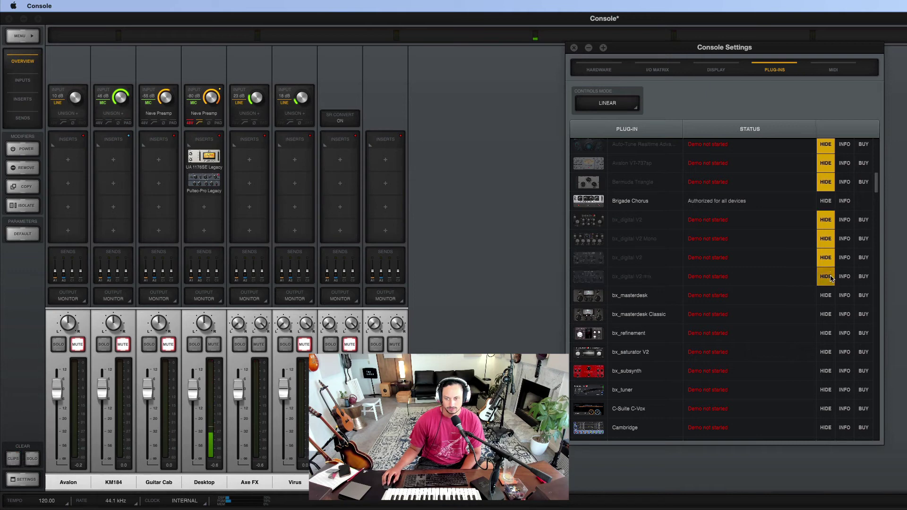
left_click(826, 295)
left_click(826, 314)
Hide the bx_refinement, bx_saturator V2, bx_subsynth, bx_tuner and C-Suite C-Vox demos
scroll(765, 250, "down", 4)
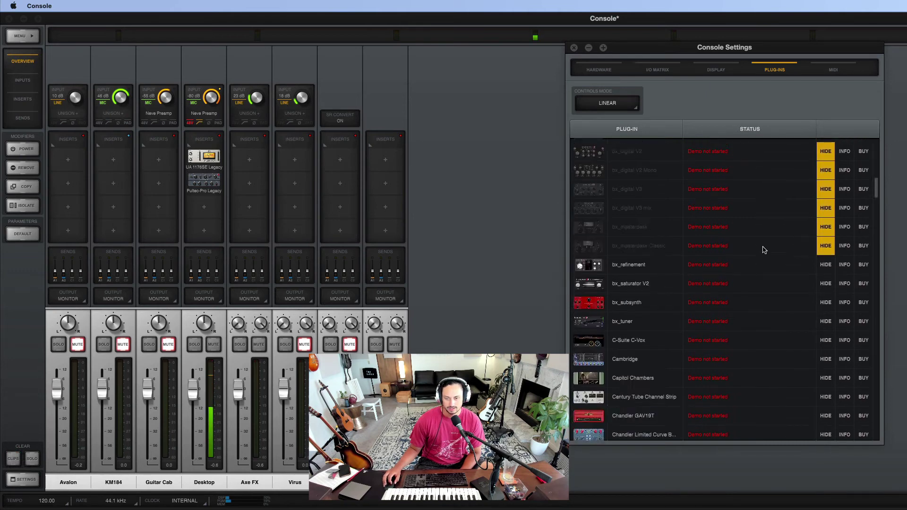
left_click(822, 265)
left_click(825, 283)
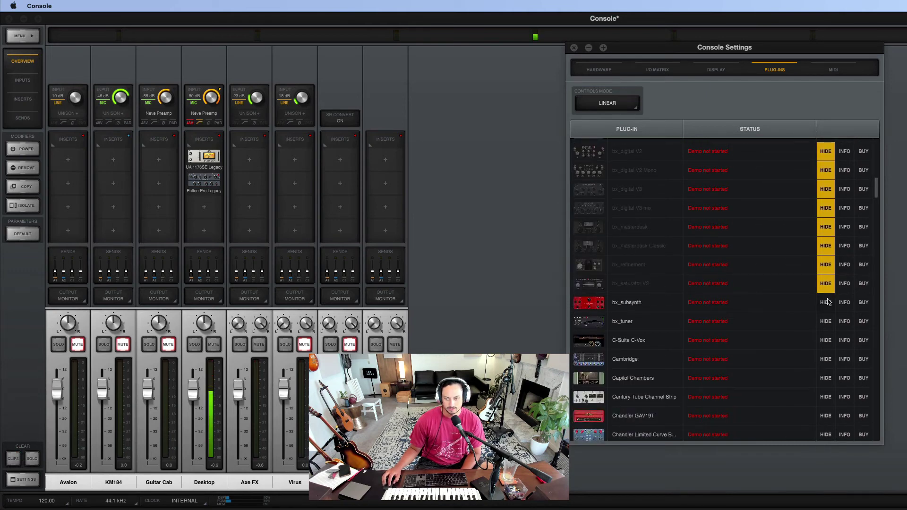
left_click(827, 302)
left_click(826, 321)
left_click(826, 340)
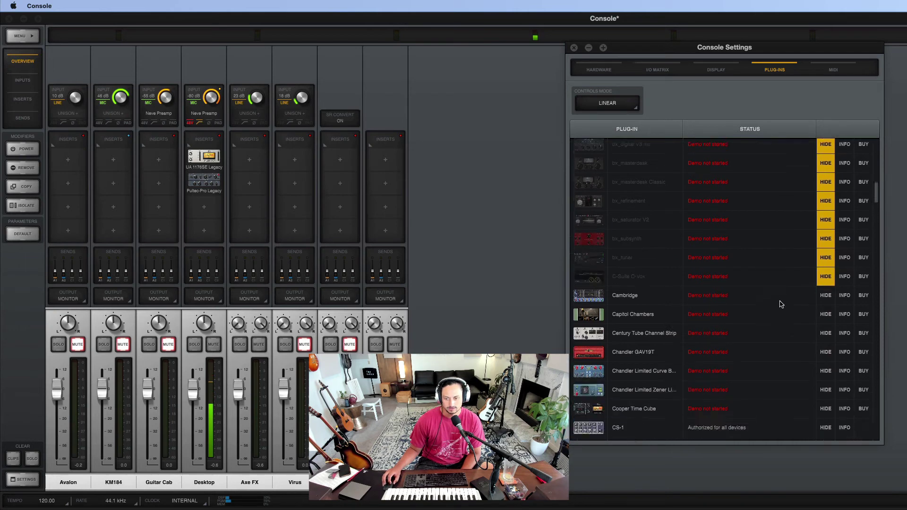
Hide the Cambridge, Capitol Chambers, Century Tube Channel Strip and Chandler Limited demos
scroll(780, 304, "down", 4)
left_click(827, 274)
left_click(831, 293)
left_click(827, 312)
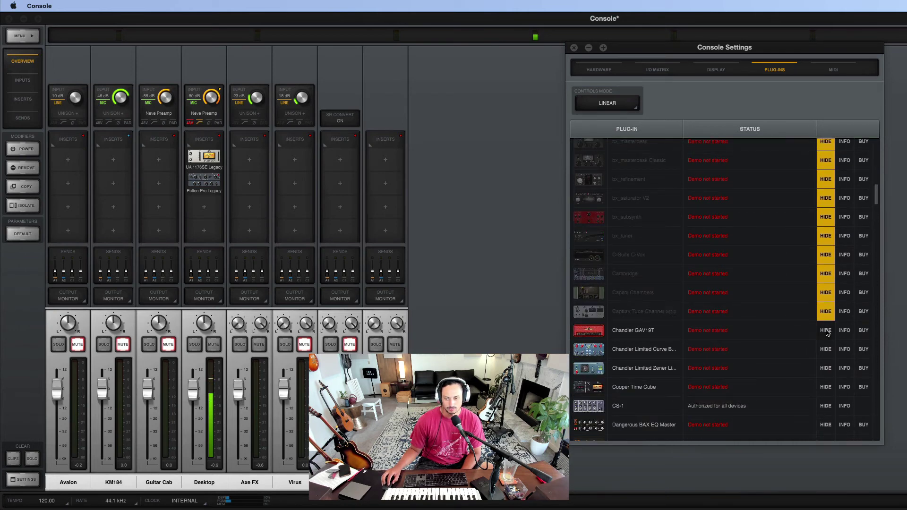
left_click(826, 330)
left_click(825, 349)
left_click(824, 365)
Hide the Cooper Time Cube, Dangerous BAX EQ Master/Mix and dbx 160 demos
scroll(846, 385, "down", 2)
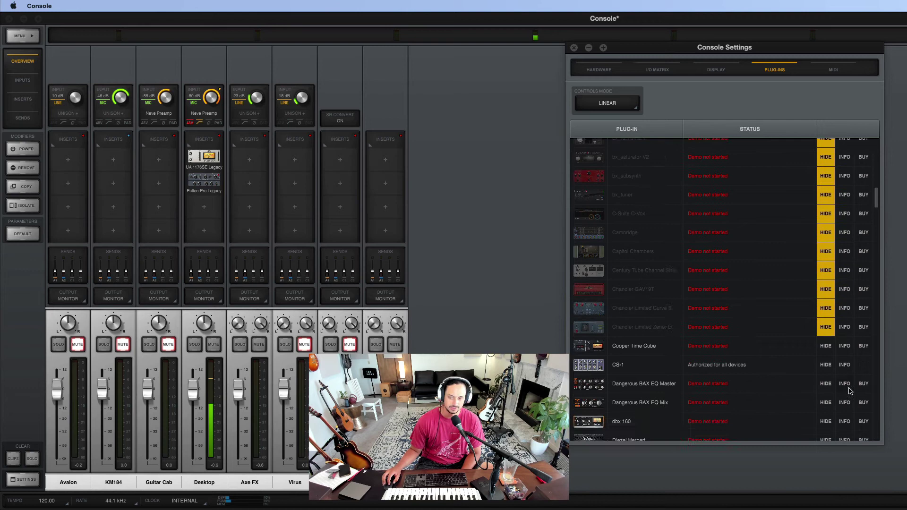
left_click(825, 346)
scroll(809, 314, "down", 4)
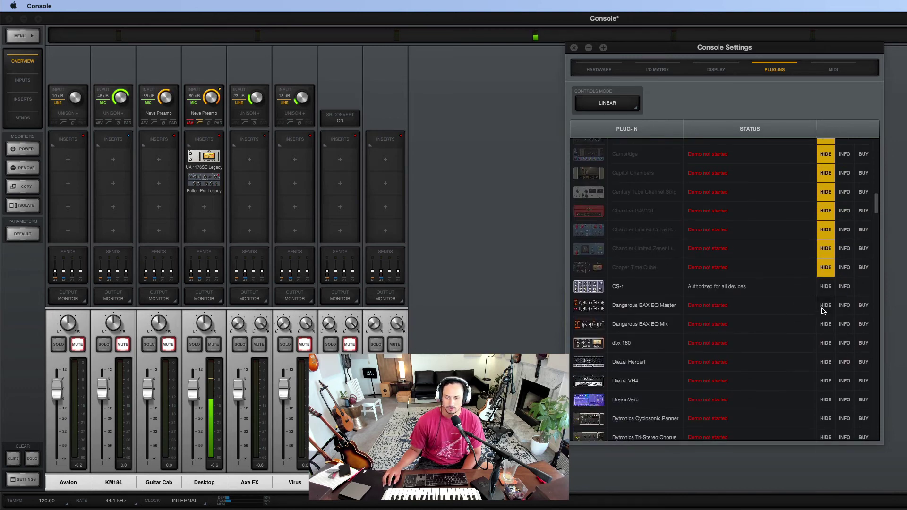
left_click(825, 306)
left_click(825, 325)
left_click(826, 344)
Hide the Diezel, DreamVerb, Dytronics, Eden WT800 and elysia alpha demos
scroll(827, 340, "down", 8)
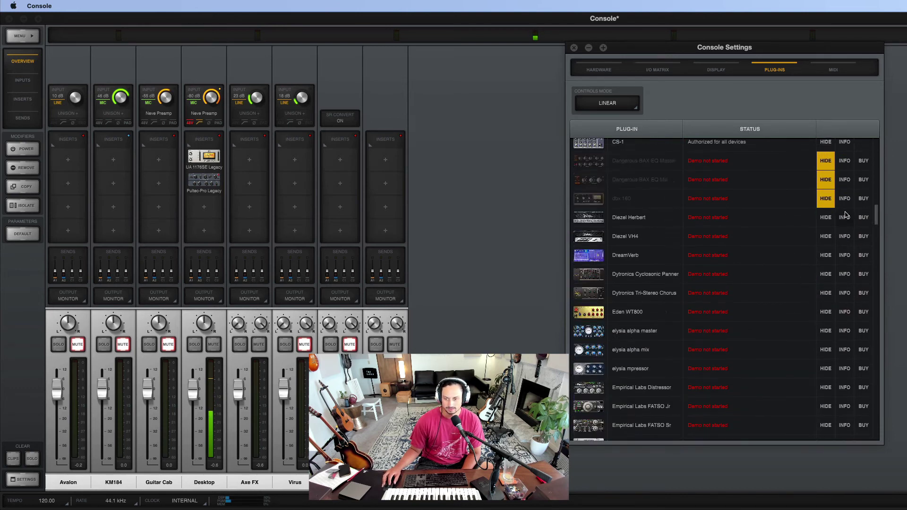
left_click(825, 217)
left_click(825, 236)
left_click(824, 255)
left_click(823, 273)
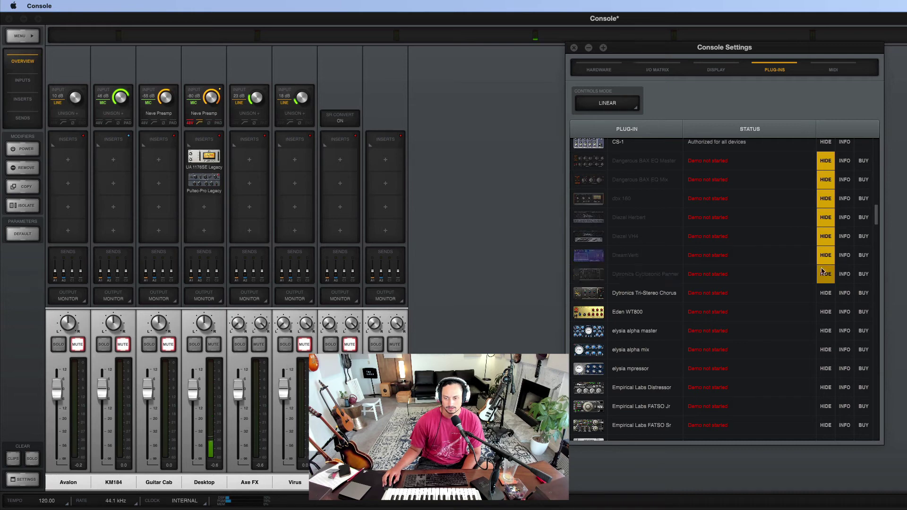
left_click(825, 293)
left_click(826, 312)
left_click(827, 331)
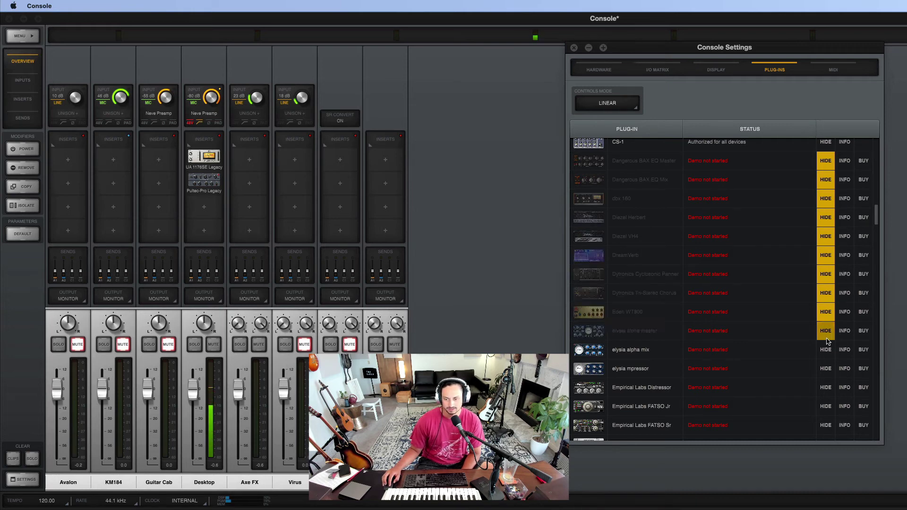
left_click(826, 349)
Hide the elysia mpressor, Empirical Labs Distressor/FATSO, EMT 140/250 and ENGL E646/E765 demos
scroll(832, 336, "down", 4)
left_click(826, 298)
left_click(826, 316)
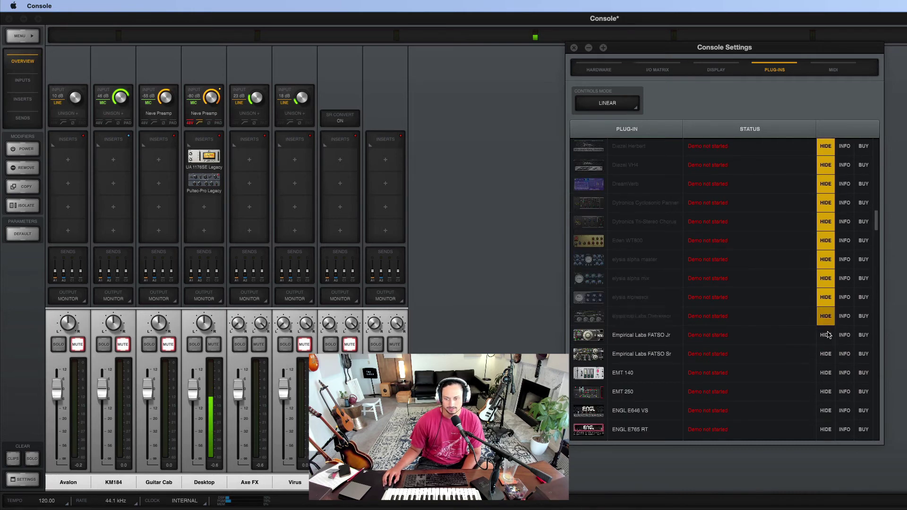
left_click(826, 335)
left_click(827, 354)
scroll(828, 352, "down", 5)
left_click(826, 279)
left_click(826, 297)
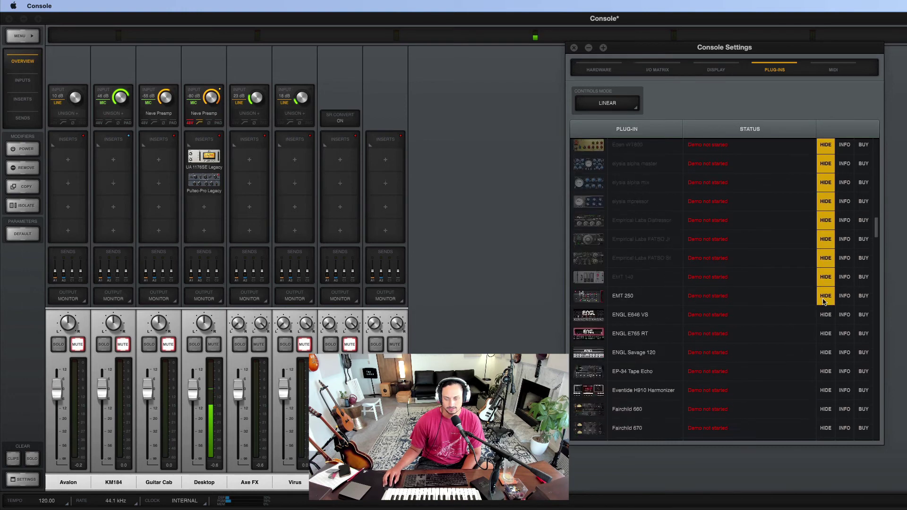
left_click(826, 315)
left_click(826, 335)
Hide the ENGL Savage 120, EP-34, Eventide H910, Fairchild 670, Fender Tweed and Friedman demos
scroll(825, 307, "down", 3)
left_click(825, 301)
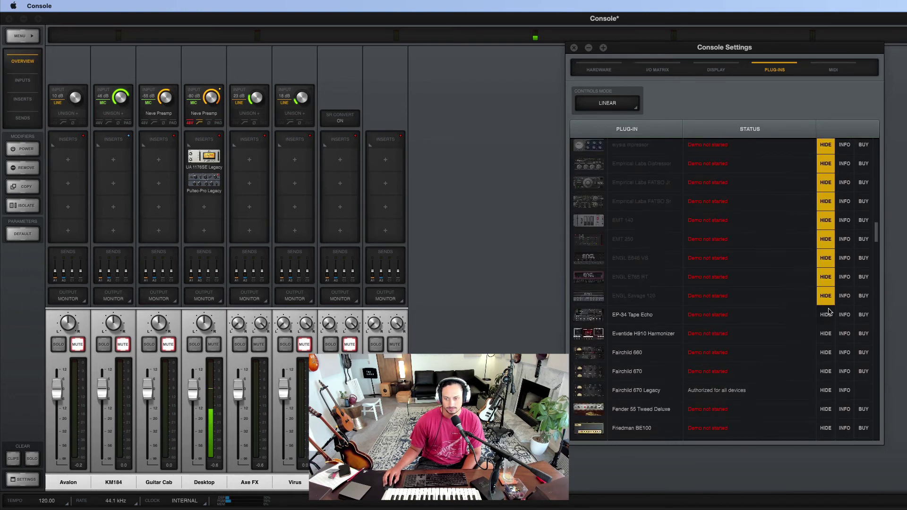
left_click(826, 334)
left_click(827, 353)
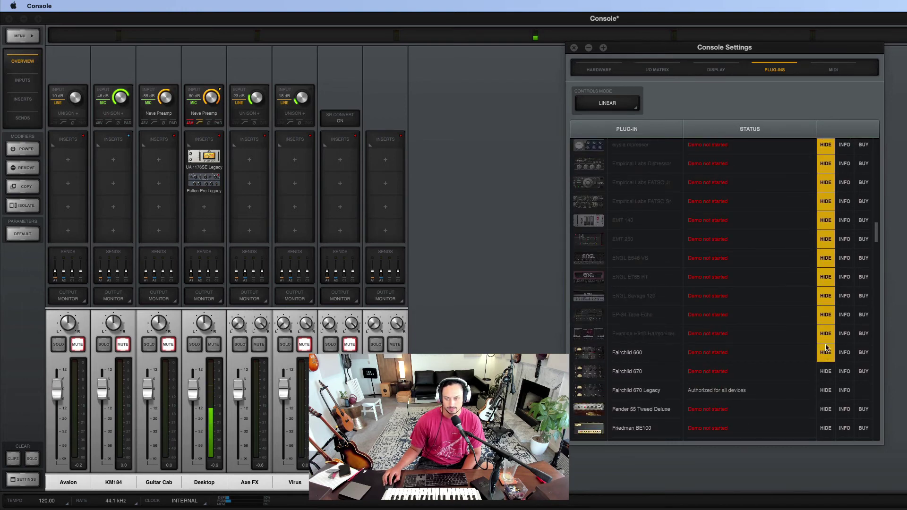
left_click(826, 371)
scroll(794, 302, "down", 7)
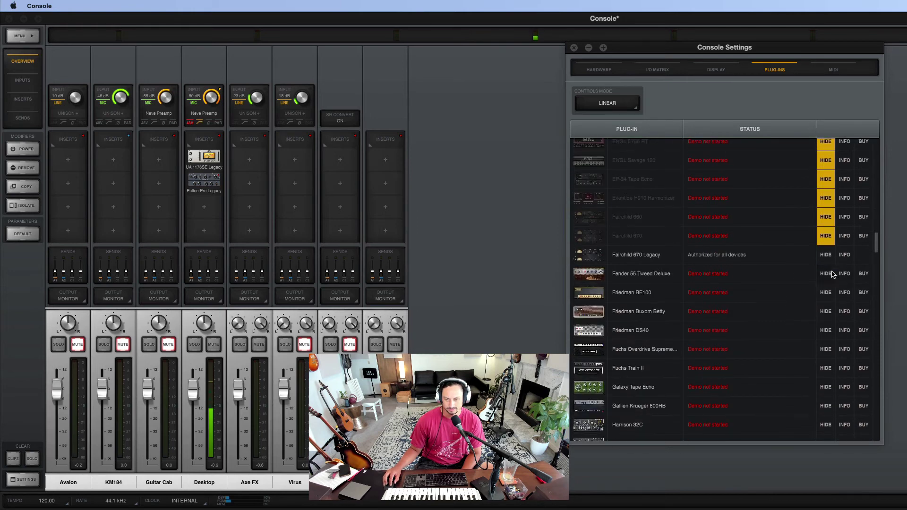
left_click(830, 274)
left_click(827, 293)
left_click(827, 311)
left_click(827, 330)
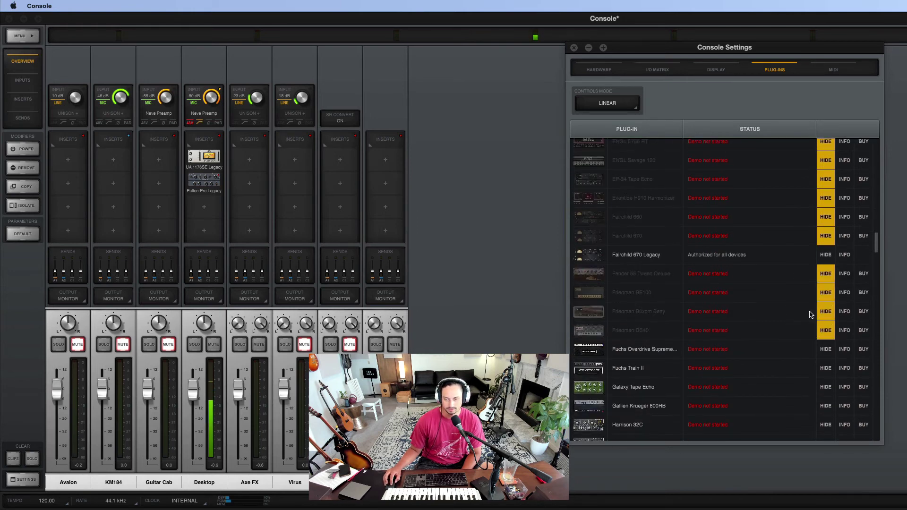
Hide the Fuchs, Galaxy Tape Echo, Gallien Krueger 800RB and Harrison 32C demos
scroll(811, 314, "down", 3)
left_click(826, 301)
left_click(827, 320)
left_click(826, 339)
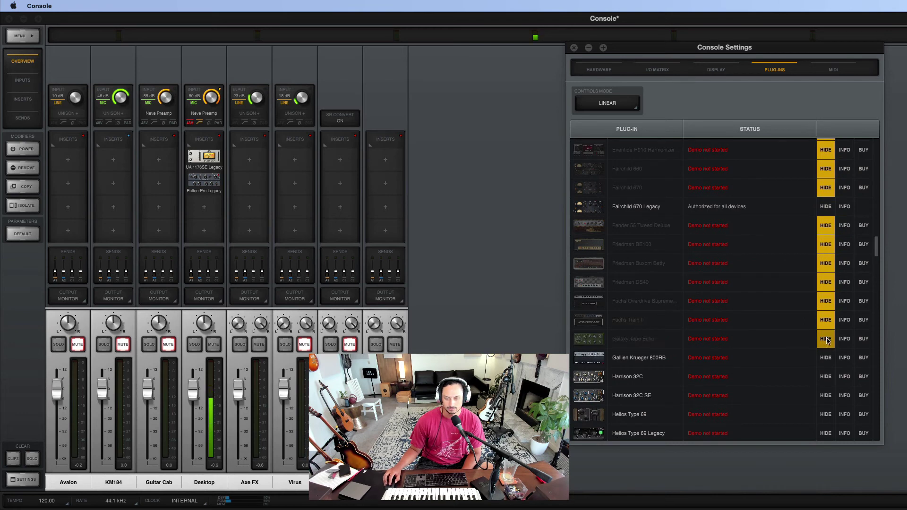
scroll(829, 335, "down", 3)
left_click(827, 306)
left_click(826, 324)
Hide the Harrison 32C SE, Helios Type 69 variants and Ibanez Tube Screamer demos
scroll(827, 324, "down", 3)
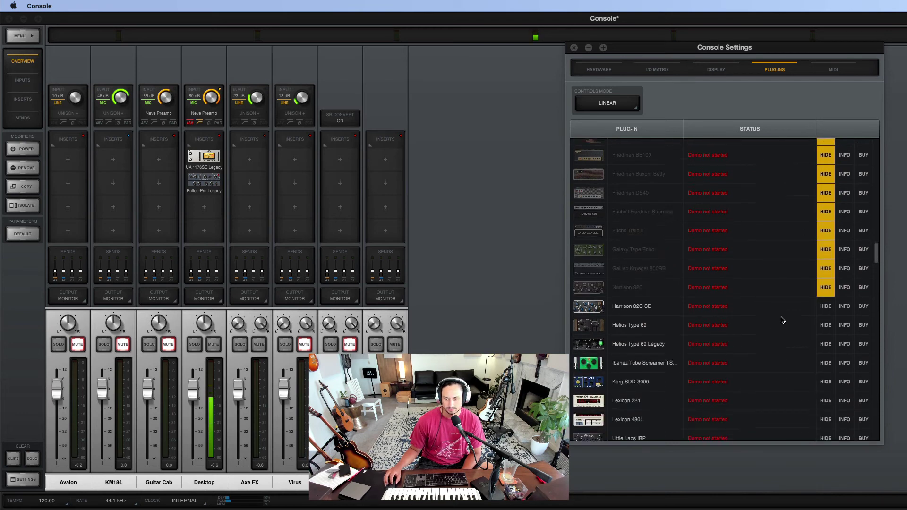
left_click(826, 293)
left_click(825, 311)
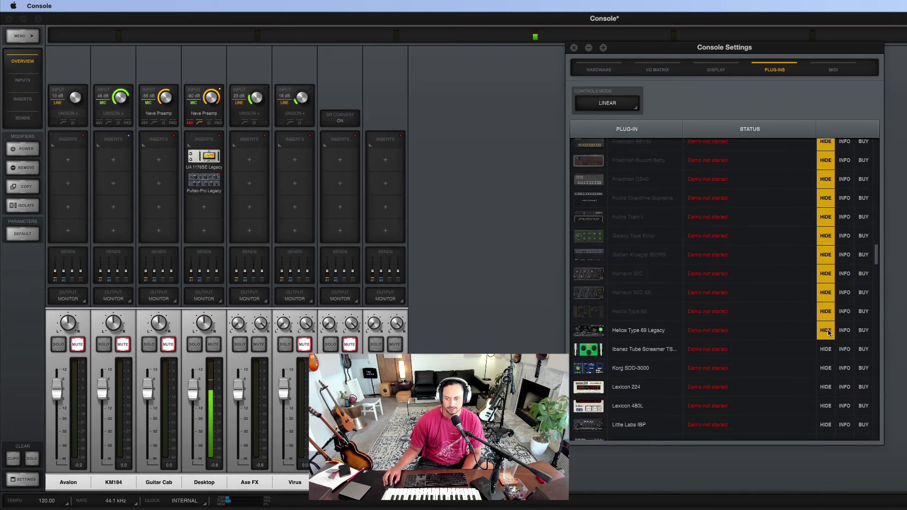
left_click(828, 330)
left_click(826, 350)
Hide the Korg SDD-3000, Lexicon 224/480L, Little Labs IBP and Manley Massive Passive/Reference demos
scroll(826, 349, "down", 4)
left_click(824, 295)
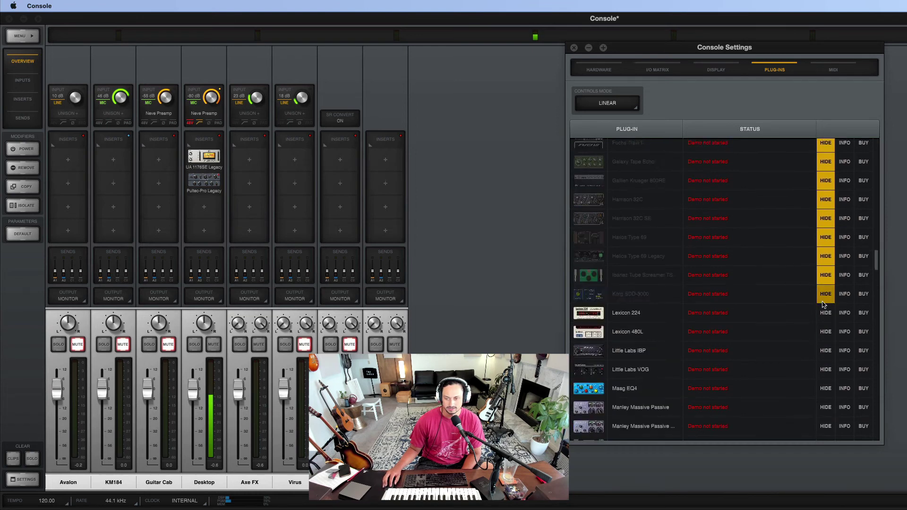
left_click(826, 314)
left_click(826, 333)
left_click(825, 350)
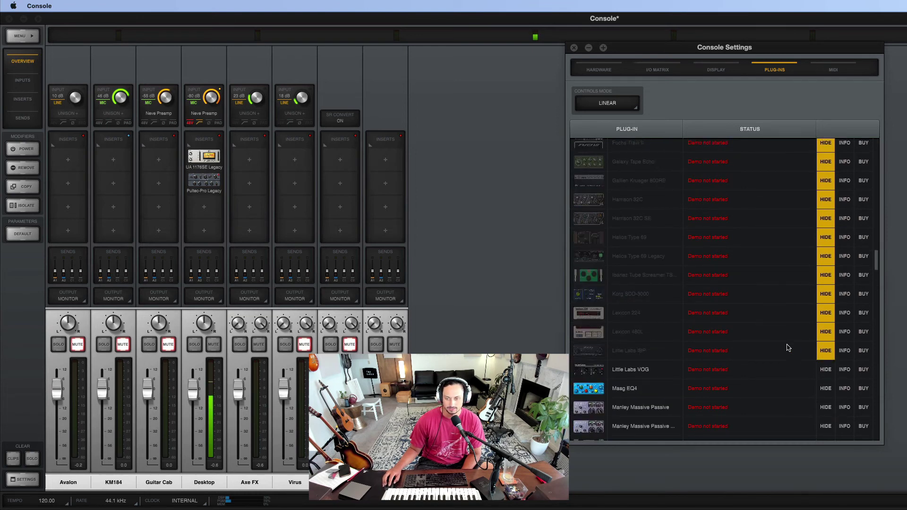
scroll(786, 345, "down", 5)
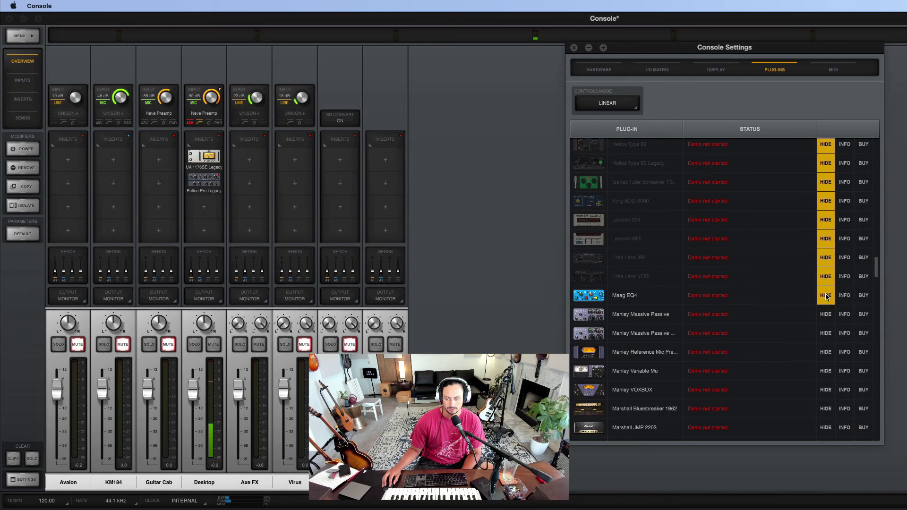
left_click(827, 316)
left_click(826, 333)
left_click(826, 352)
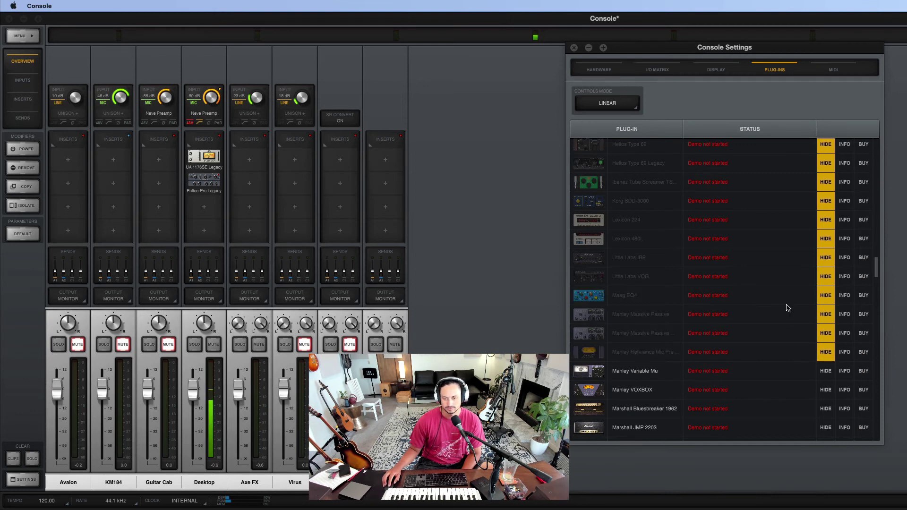
Hide the Manley VOXBOX, Marshall amps, MDWEQ5 and Moog Multimode Filter demos
scroll(803, 300, "down", 5)
left_click(825, 293)
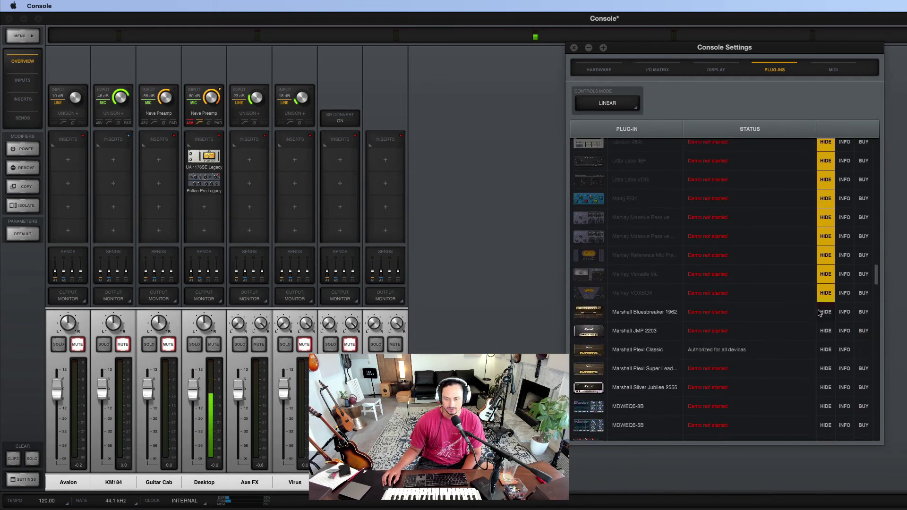
left_click(826, 312)
left_click(825, 330)
scroll(794, 279, "down", 5)
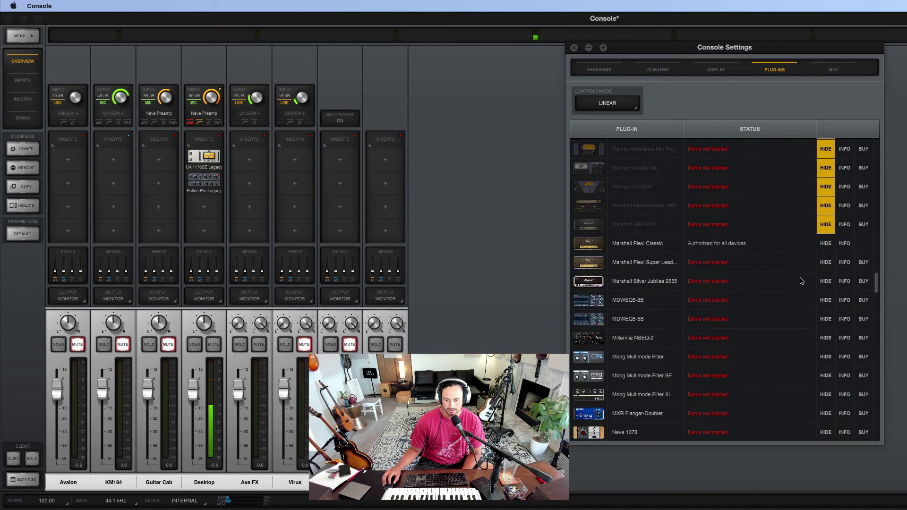
left_click(825, 263)
left_click(825, 281)
left_click(826, 300)
left_click(825, 319)
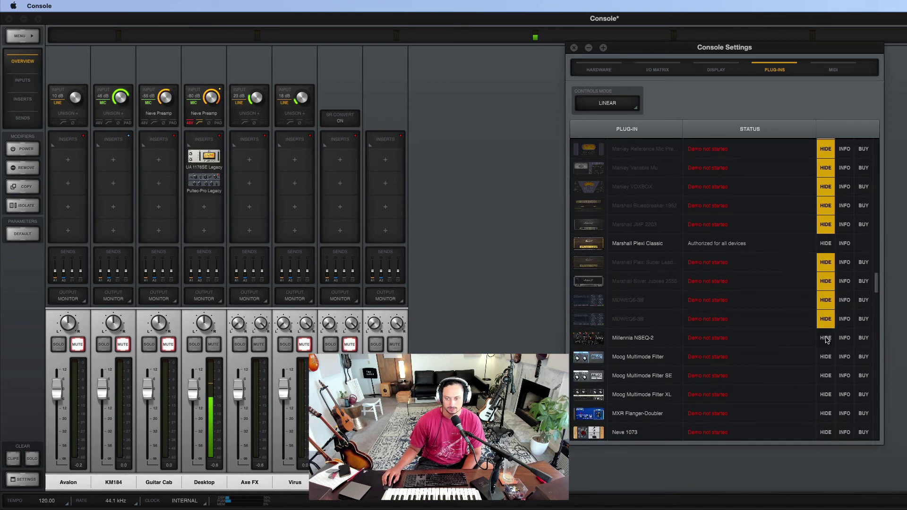
left_click(826, 357)
Hide the Moog Multimode Filter SE/XL, MXR Flanger-Doubler, Neve 1073 variants and Neve 1081 demos
scroll(825, 357, "down", 5)
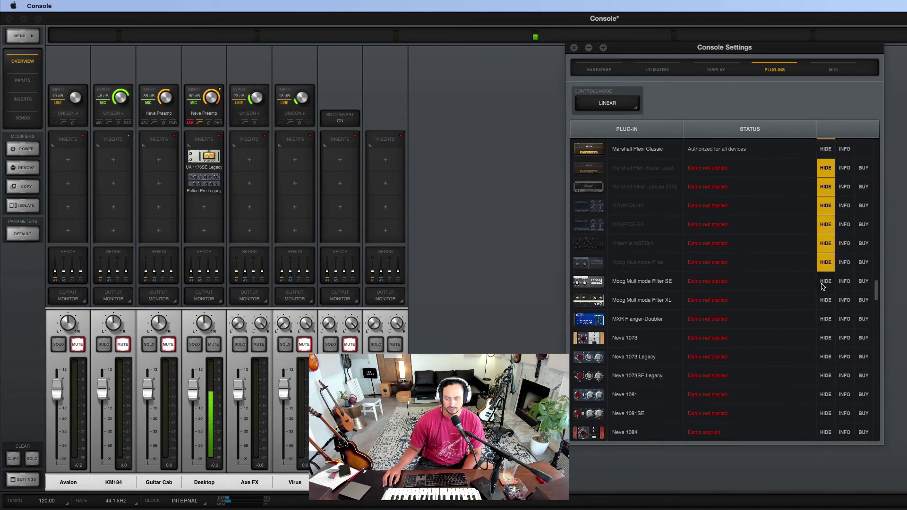
left_click(826, 282)
left_click(826, 300)
scroll(827, 302, "down", 4)
left_click(826, 242)
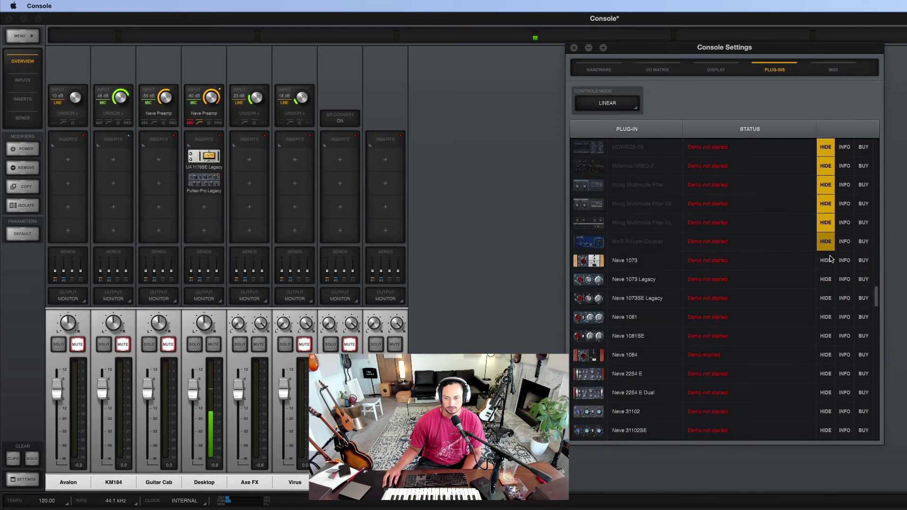
left_click(826, 261)
left_click(826, 279)
left_click(826, 298)
left_click(826, 317)
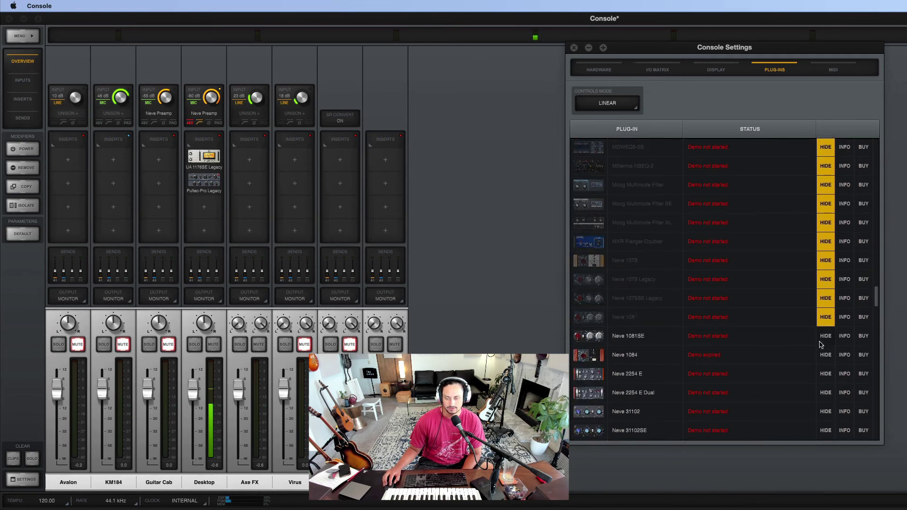
Hide the Neve 1081SE, 1084, 2254, 31102, 33609 and 88RS demos
scroll(814, 318, "down", 4)
left_click(825, 252)
left_click(825, 272)
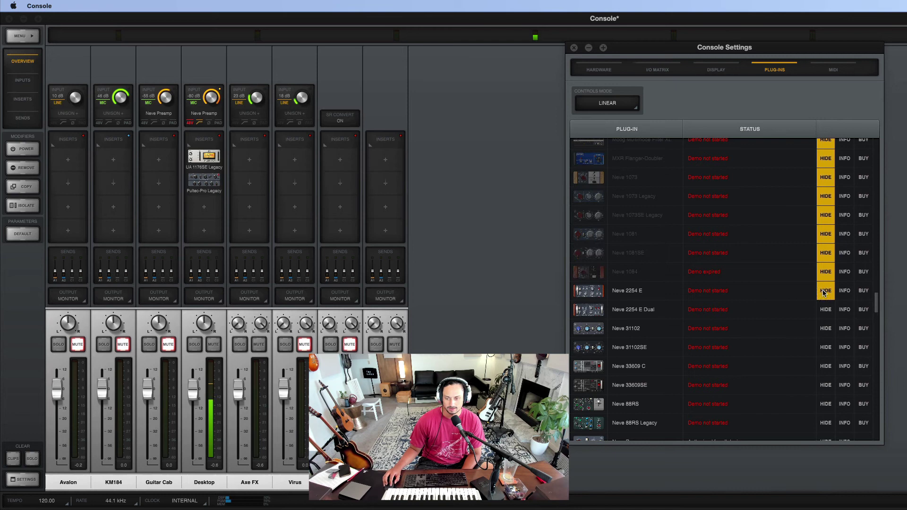
left_click(826, 290)
scroll(827, 291, "down", 5)
left_click(828, 222)
left_click(828, 240)
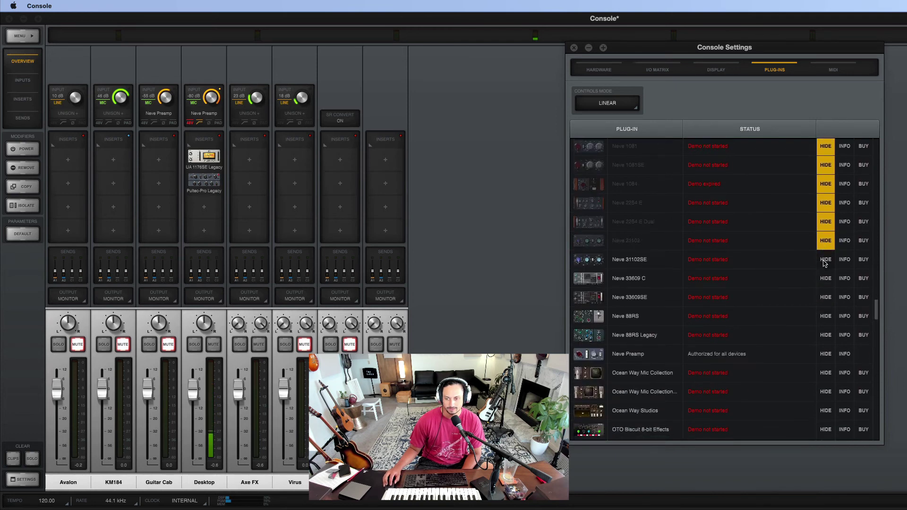
left_click(828, 259)
left_click(828, 279)
left_click(828, 297)
left_click(828, 316)
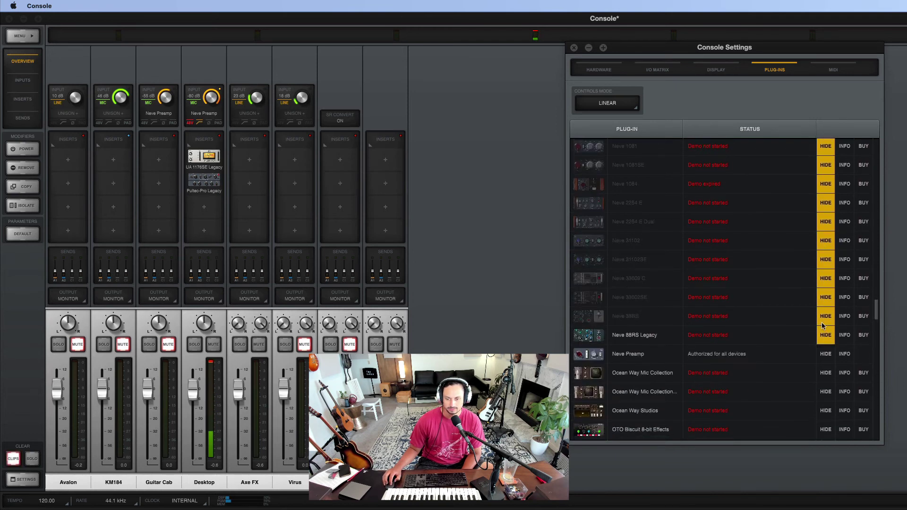
left_click(828, 335)
Hide the Ocean Way, OTO Biscuit, Oxford series and Oxide Tape demos
scroll(808, 216, "down", 10)
left_click(827, 185)
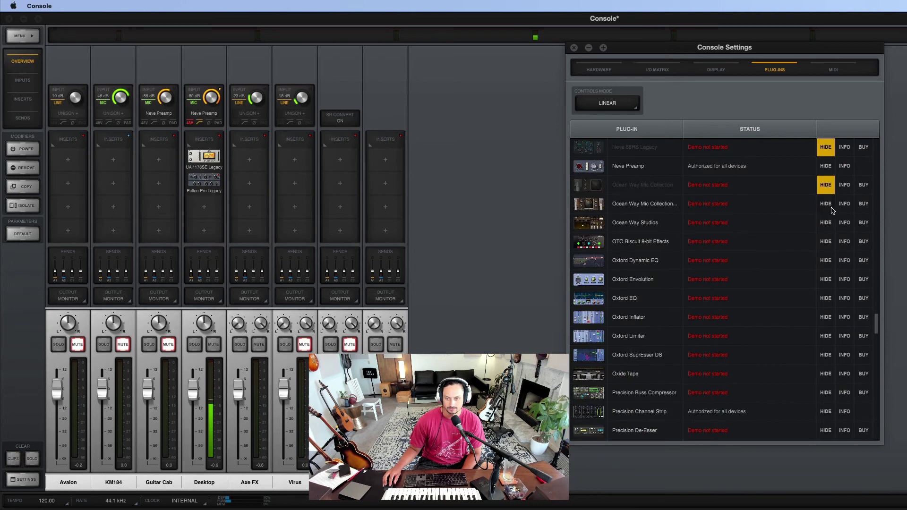
left_click(827, 204)
left_click(827, 223)
left_click(827, 241)
left_click(827, 261)
left_click(826, 279)
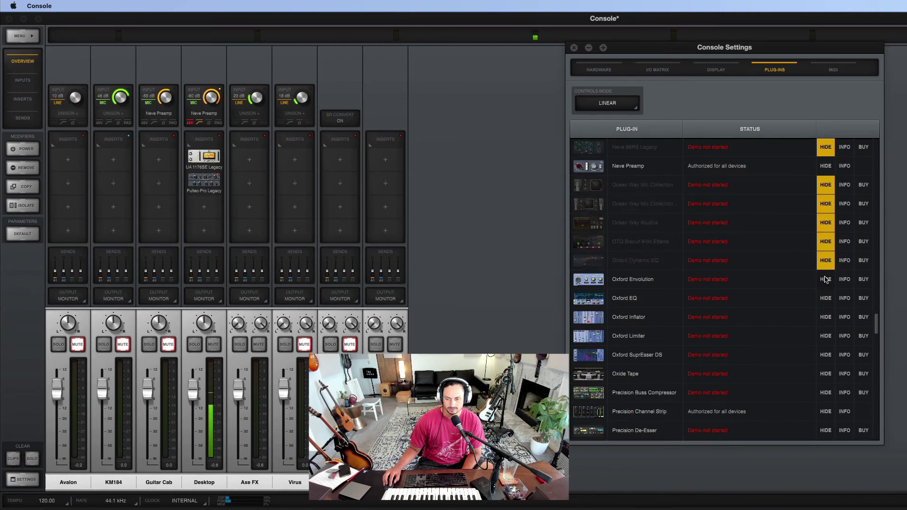
left_click(826, 298)
left_click(825, 317)
left_click(825, 336)
left_click(826, 354)
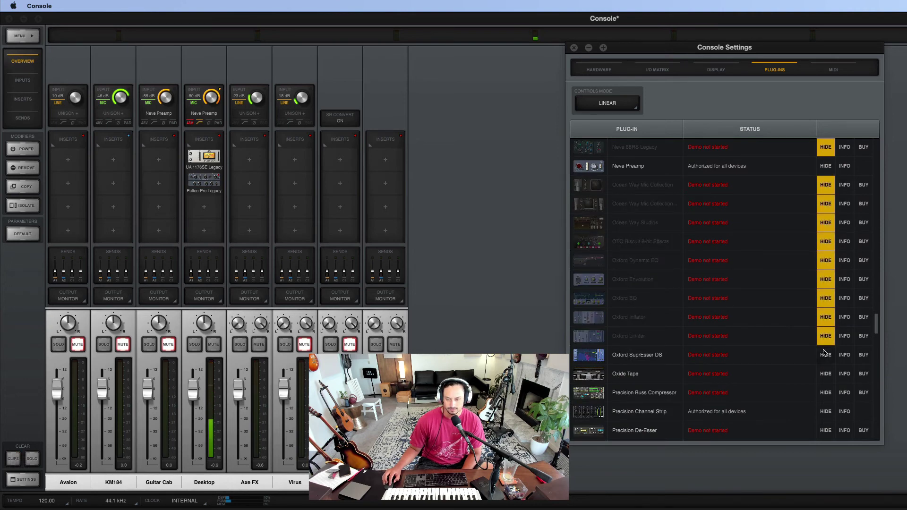
left_click(826, 374)
Hide the Precision Buss Compressor, De-Esser, Enhancer kHz, Equalizer, K-Stereo, Limiter and Multiband demos
scroll(771, 269, "down", 5)
left_click(826, 304)
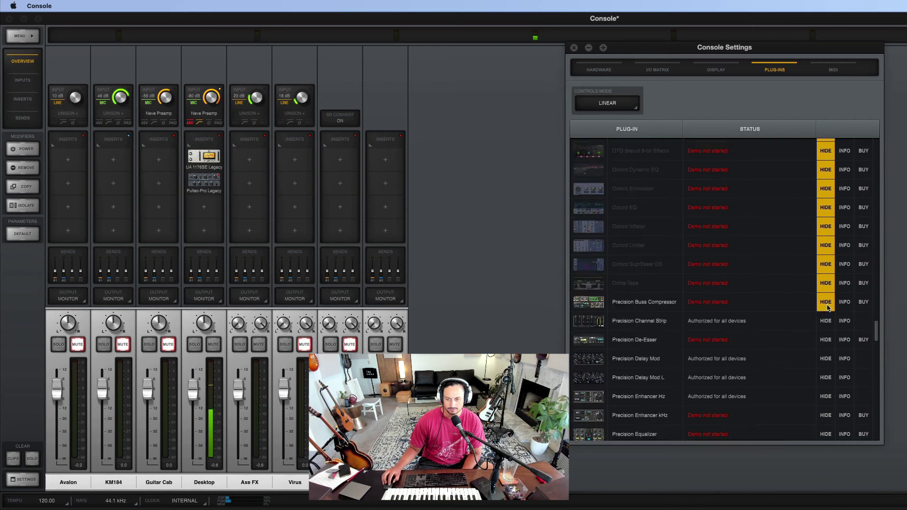
scroll(829, 265, "down", 8)
left_click(826, 195)
scroll(827, 202, "down", 3)
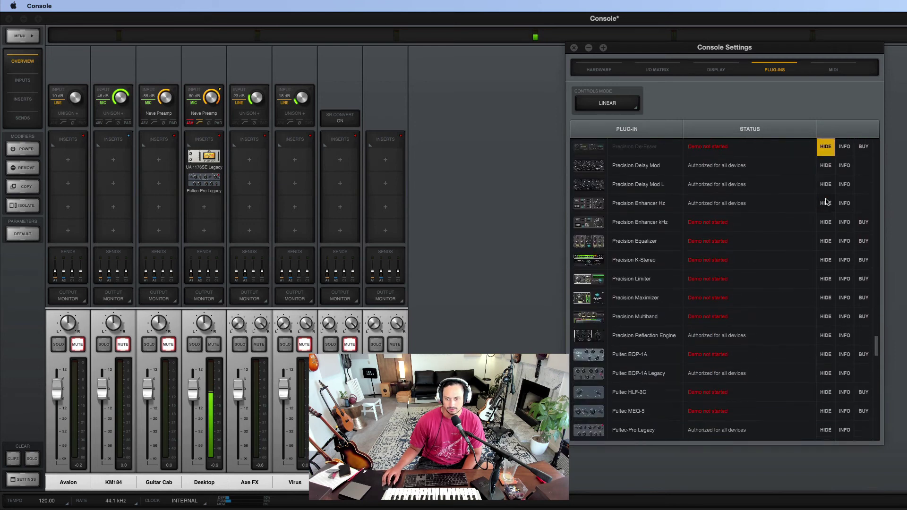
left_click(826, 223)
left_click(826, 242)
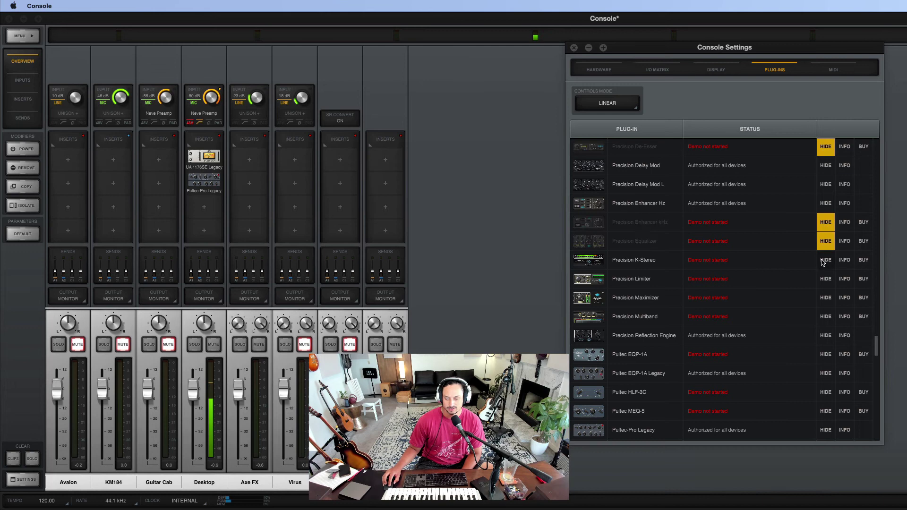
left_click(826, 261)
left_click(825, 279)
left_click(826, 317)
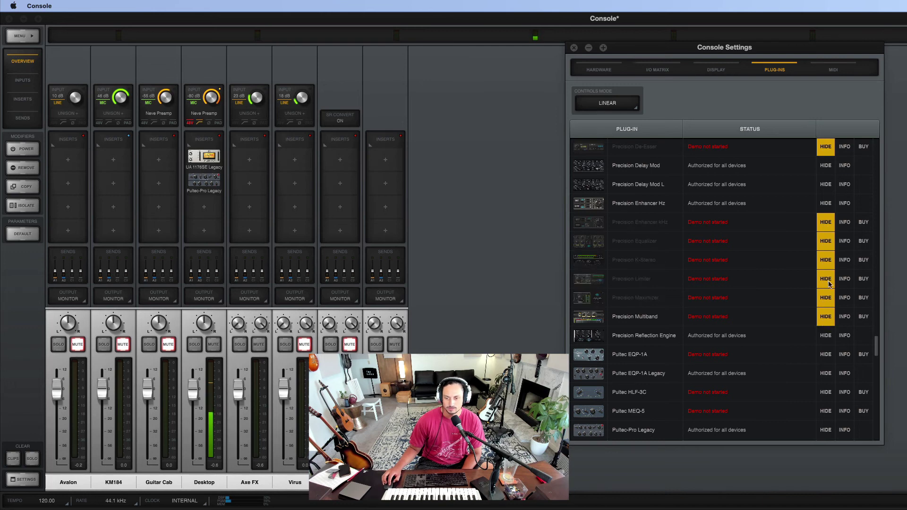
scroll(825, 311, "down", 5)
Hide the Pultec EQP-1A, HLF-3C, MEQ-5, Pure Plate, both Putnam Mic Collection, and Roland CE-1 / Dimension D demos
left_click(823, 281)
scroll(827, 245, "down", 5)
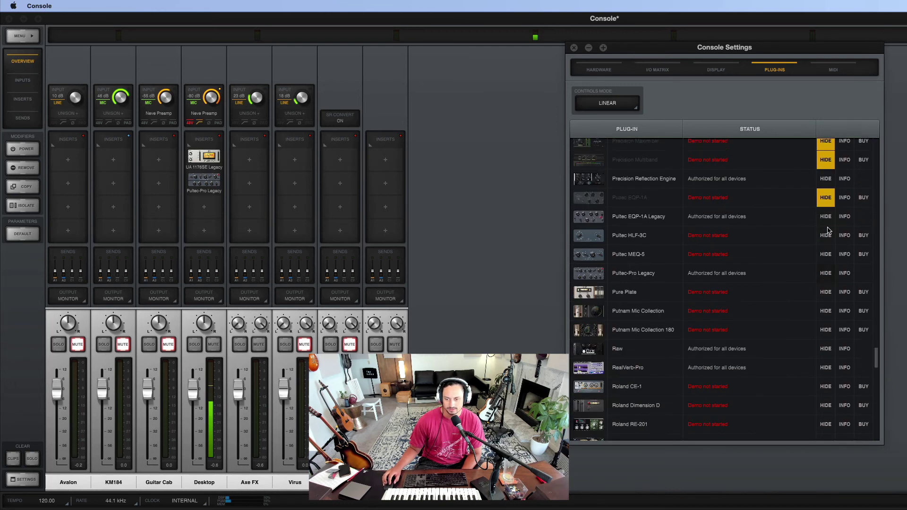
left_click(823, 235)
left_click(825, 254)
scroll(826, 250, "down", 3)
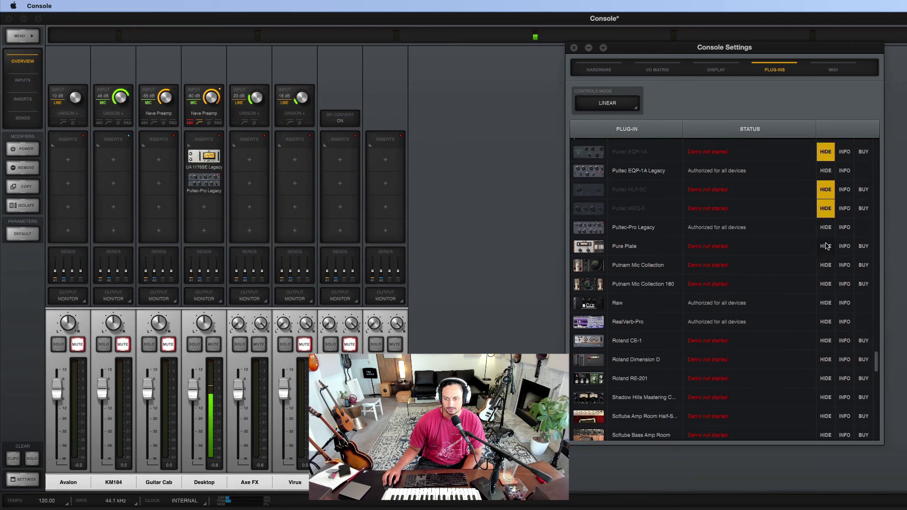
left_click(827, 249)
left_click(827, 264)
left_click(828, 283)
scroll(831, 281, "down", 4)
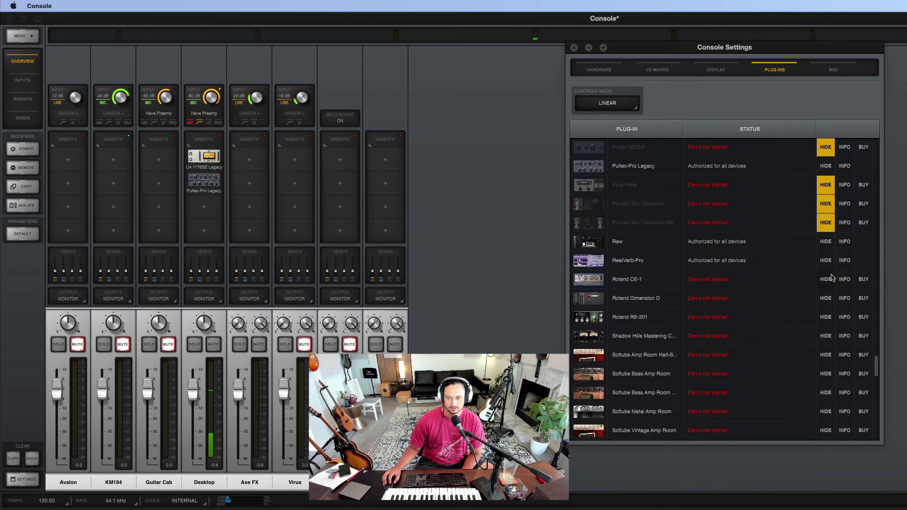
left_click(827, 283)
left_click(828, 298)
Hide the Shadow Hills, Softube Amp Room variants, Softube Vocoder, Sound Machine, SPL Transient Designer and TwinTube demos
scroll(836, 274, "down", 3)
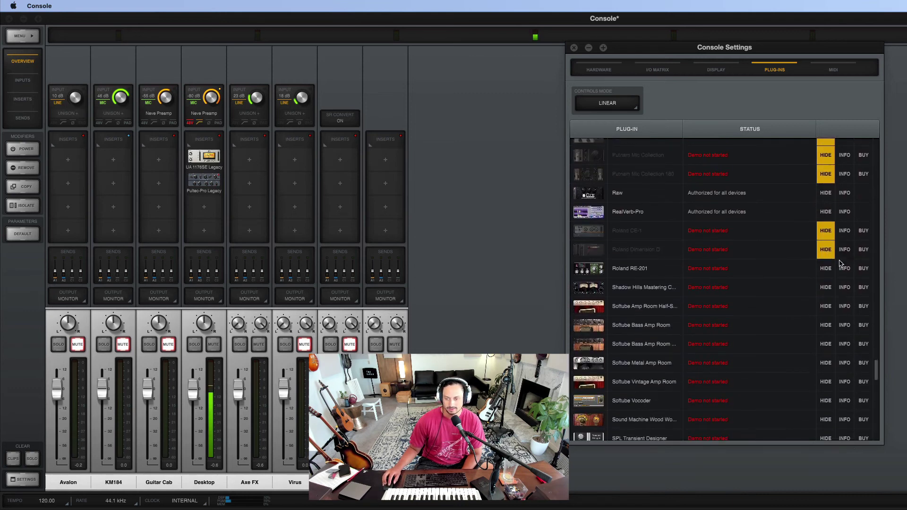
left_click(824, 288)
left_click(825, 306)
left_click(825, 325)
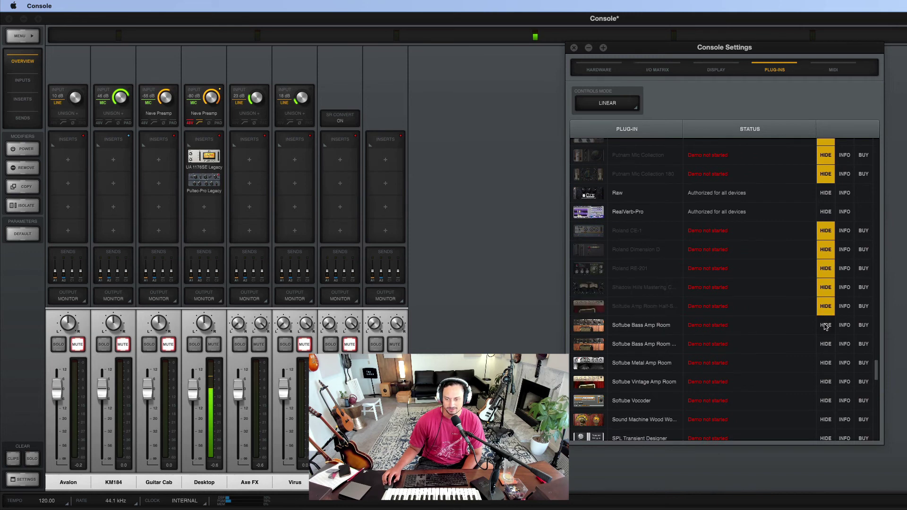
scroll(820, 254, "down", 6)
left_click(825, 245)
left_click(826, 264)
left_click(826, 282)
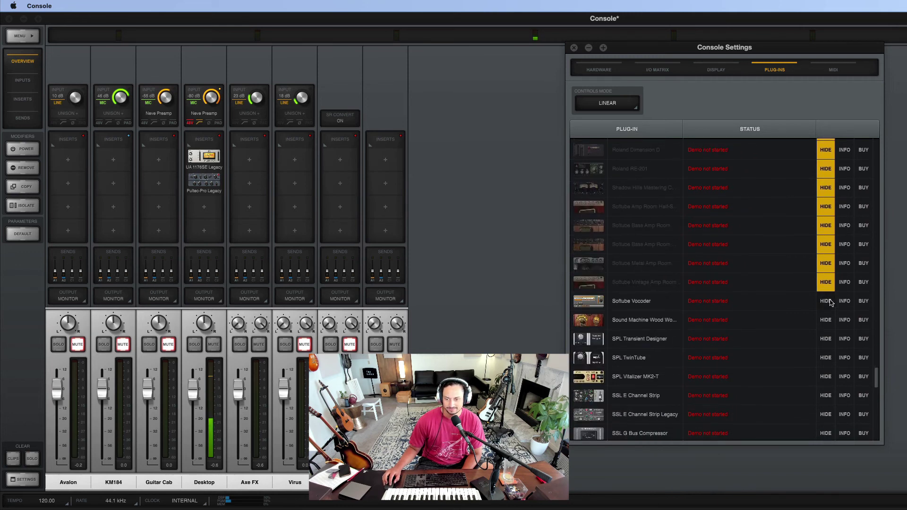
left_click(827, 301)
left_click(826, 320)
left_click(823, 339)
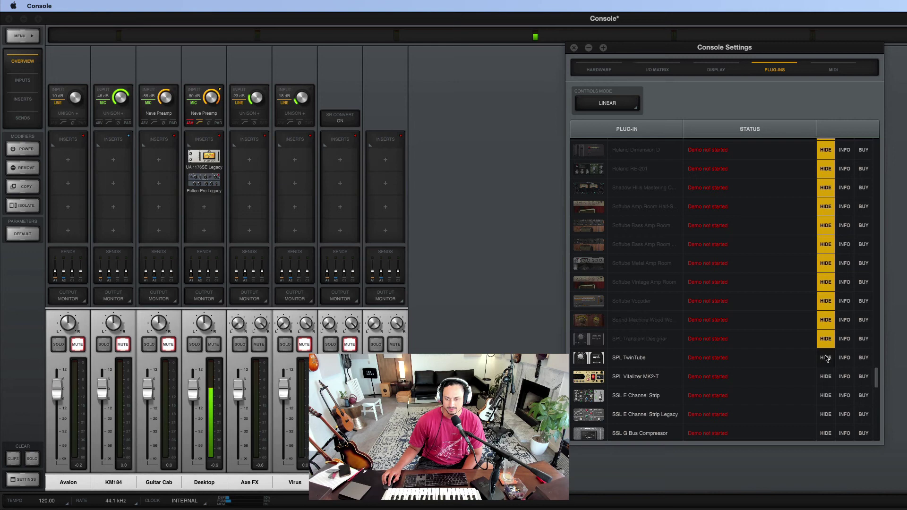
left_click(823, 357)
Hide the SPL Vitalizer, SSL E Channel / G Bus, Studio D Chorus, Suhr, Summit TLA-100A, Teletronix LA-2 and LA-2A Gray demos
scroll(823, 340, "down", 7)
left_click(826, 244)
left_click(826, 262)
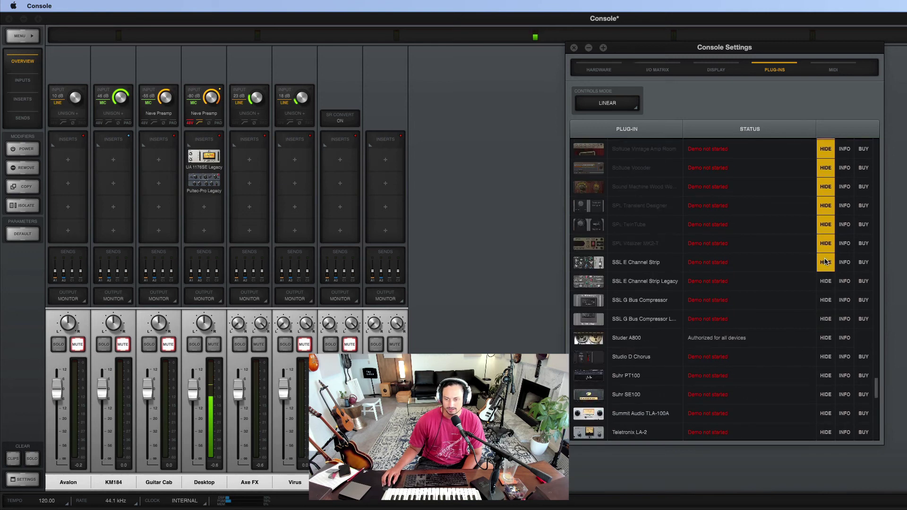
left_click(826, 282)
left_click(827, 301)
left_click(826, 320)
scroll(824, 312, "down", 8)
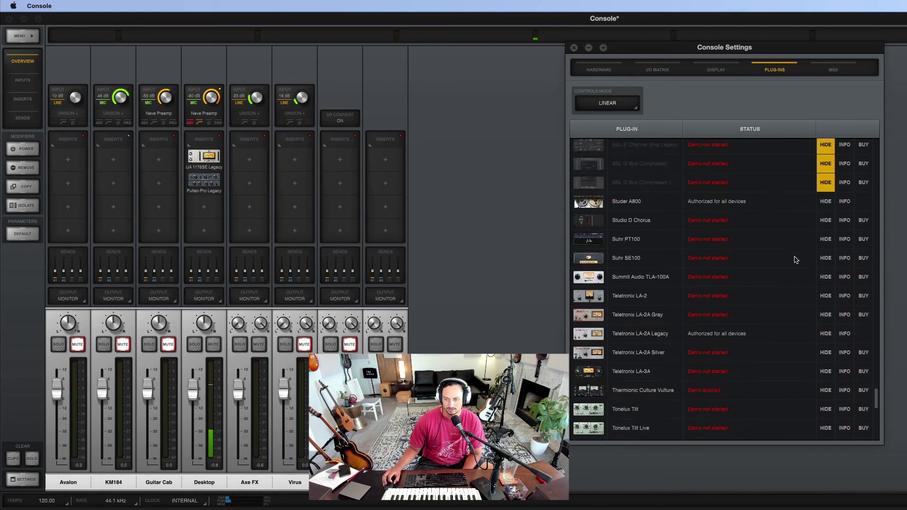
left_click(821, 211)
left_click(826, 230)
left_click(825, 249)
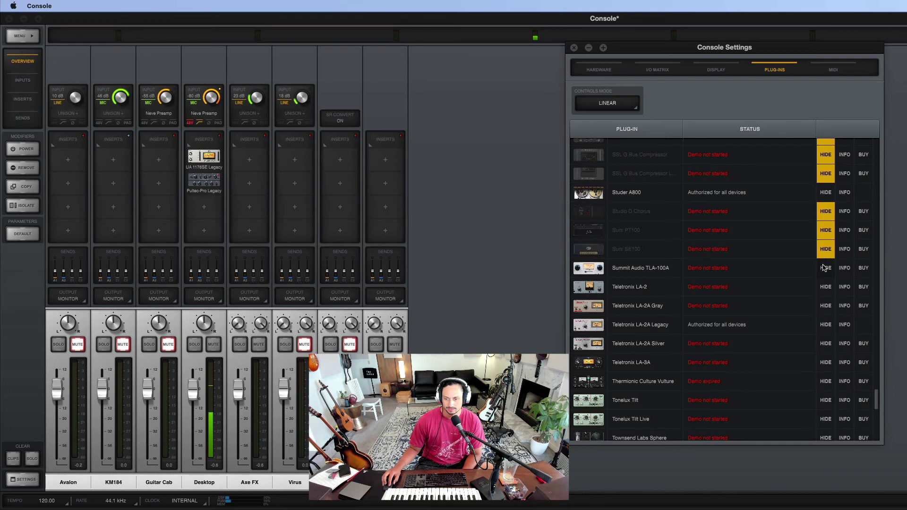
left_click(825, 268)
left_click(826, 287)
left_click(826, 306)
Hide the LA-2A Silver, LA-3A, Culture Vulture, Tonelux Tilt, Townsend Labs Sphere and Trident A-Range demos
scroll(823, 246, "down", 8)
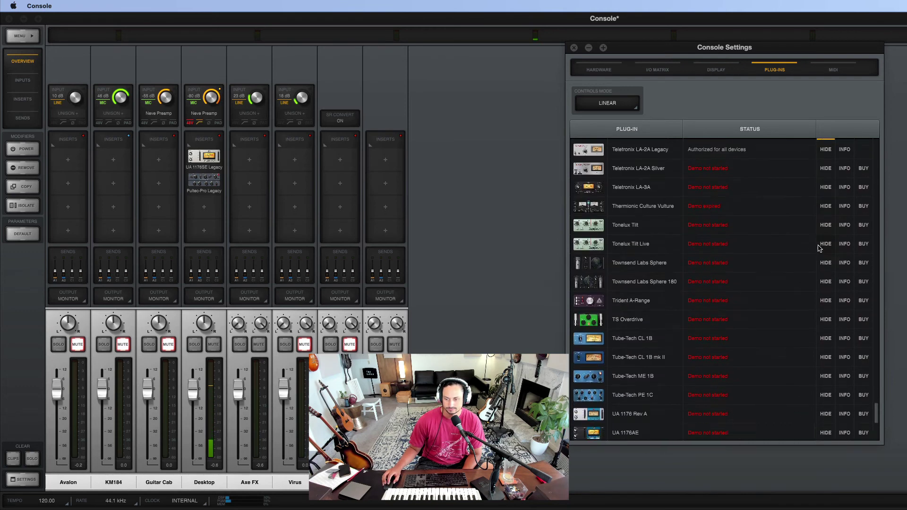
scroll(823, 215, "up", 1)
left_click(826, 200)
left_click(826, 219)
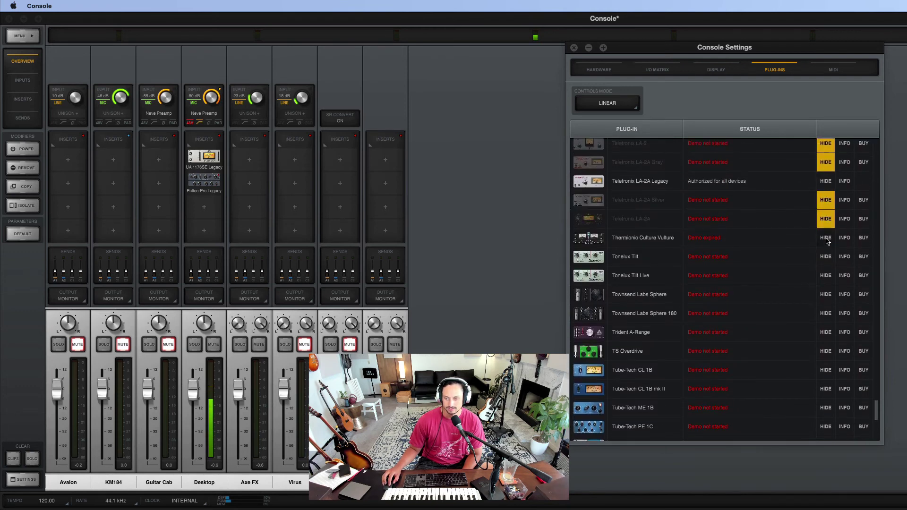
left_click(826, 238)
left_click(826, 257)
left_click(826, 275)
left_click(826, 294)
left_click(826, 313)
left_click(826, 332)
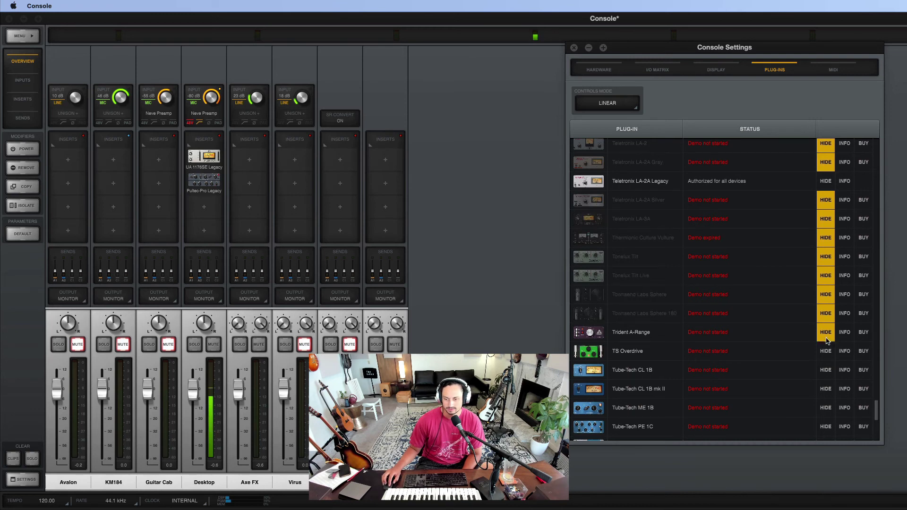
Hide the TS Overdrive, Tube-Tech CL 1B, CL 1B mk II, ME 1B, PE 1C and UA 1176 Rev A demos
scroll(824, 339, "down", 4)
left_click(828, 281)
left_click(828, 298)
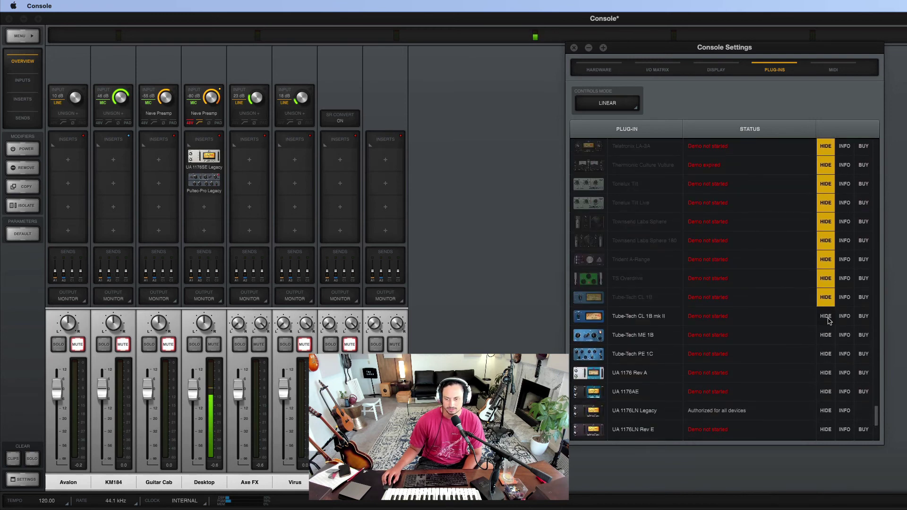
left_click(828, 317)
left_click(829, 334)
left_click(828, 354)
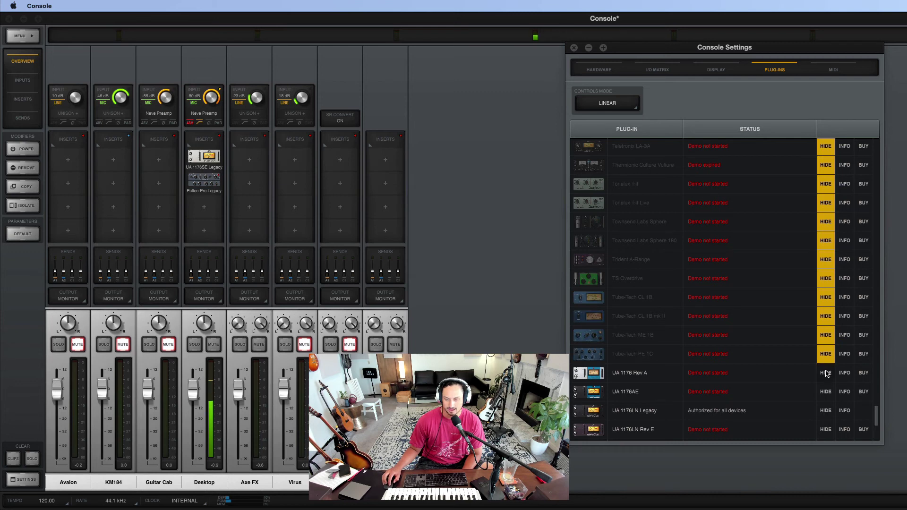
left_click(828, 373)
Hide the UA 1176AE, 1176LN Rev E, 175-B, 176 and 610-A demos
scroll(828, 357, "down", 3)
left_click(827, 346)
scroll(785, 293, "down", 6)
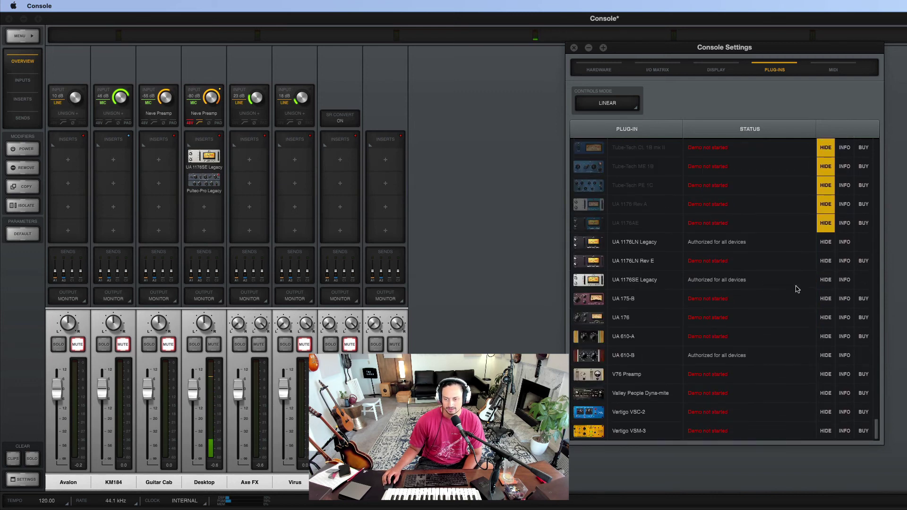
left_click(824, 263)
left_click(827, 300)
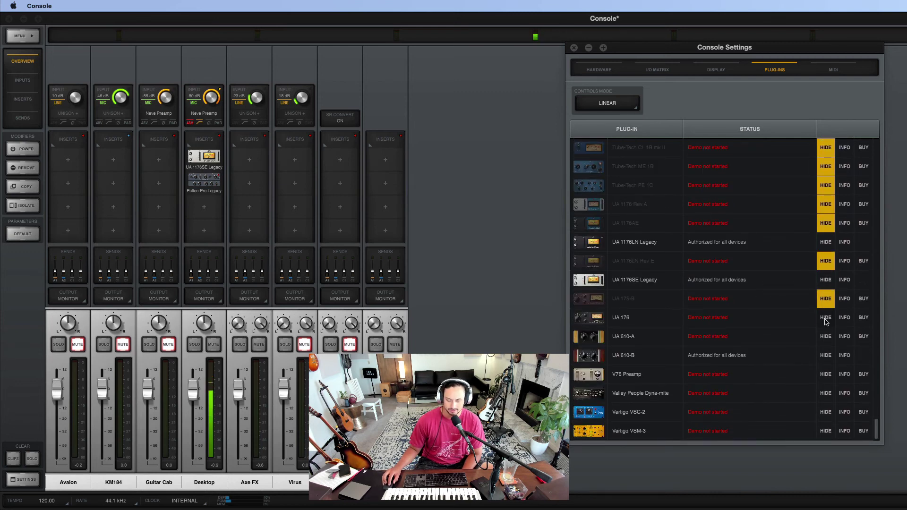
left_click(828, 319)
left_click(826, 335)
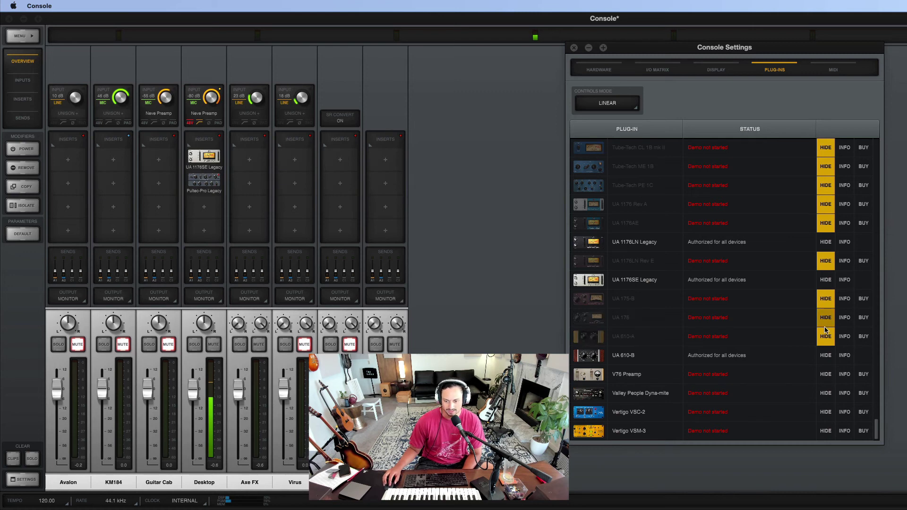
Hide the Valley People Dyna-mite and Vertigo VSC-2 / VSM-3 demos, then close Console Settings
left_click(826, 393)
left_click(826, 412)
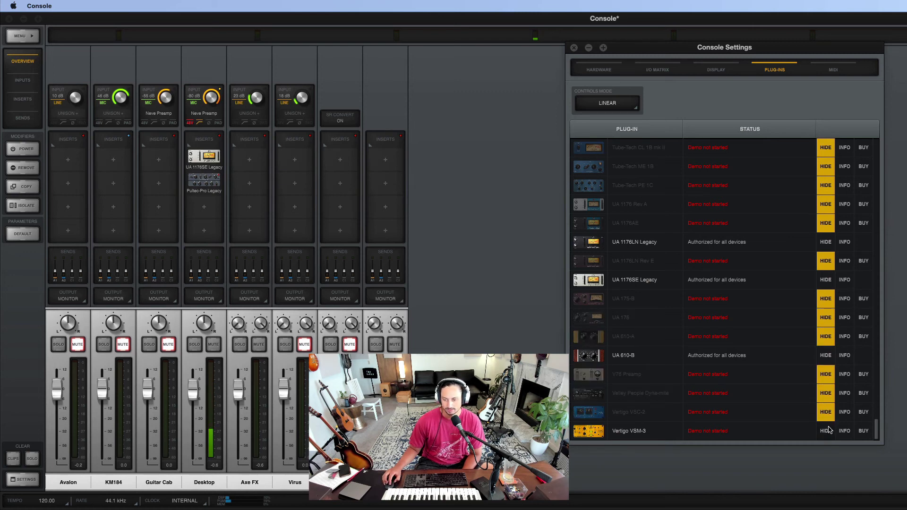
left_click(826, 431)
scroll(736, 327, "up", 20)
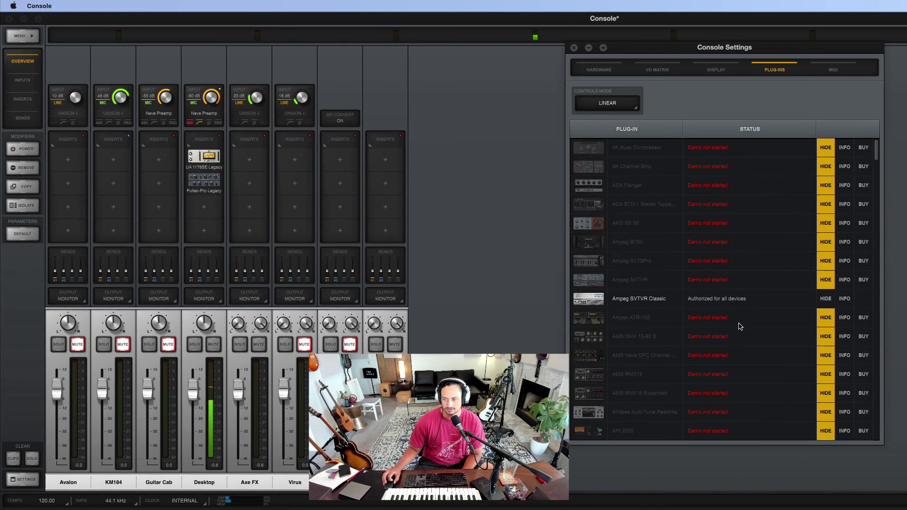
left_click(574, 47)
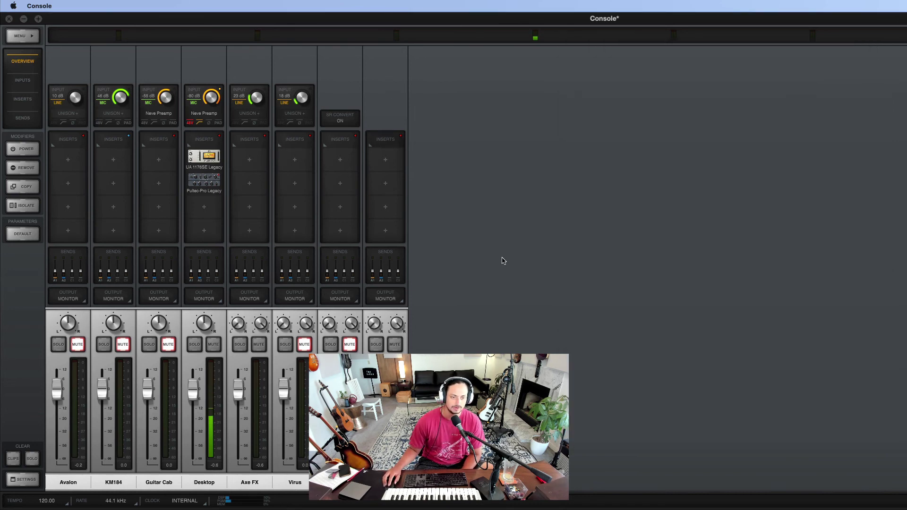
left_click(296, 163)
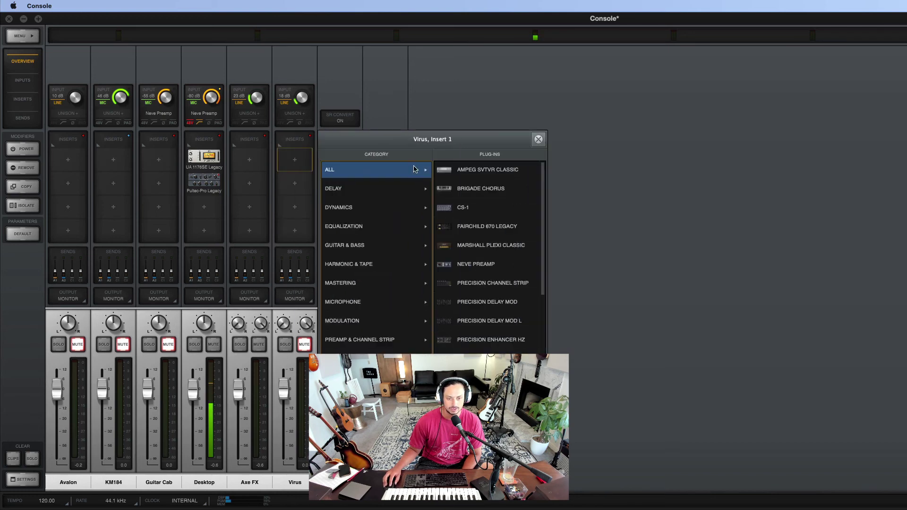
left_click(374, 188)
left_click(377, 209)
left_click(380, 227)
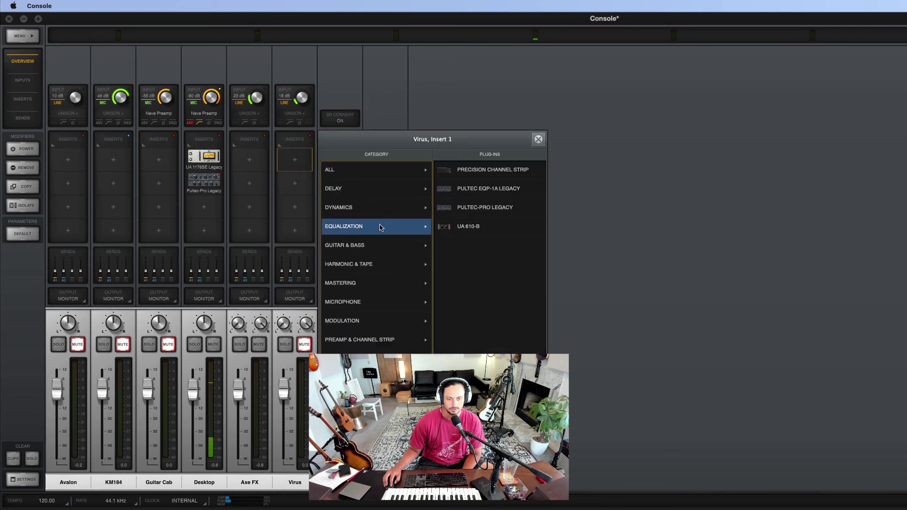
key("Up")
key("Down")
left_click(383, 251)
left_click(382, 229)
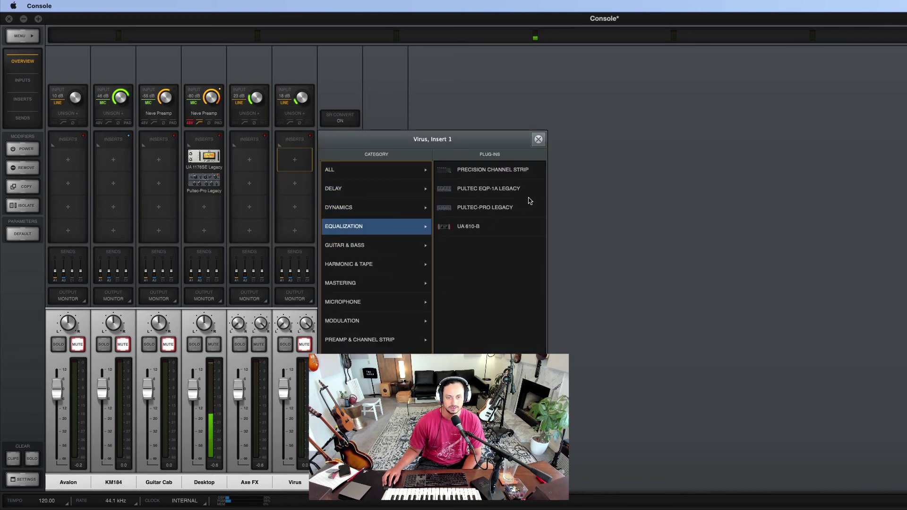
left_click(377, 302)
left_click(382, 283)
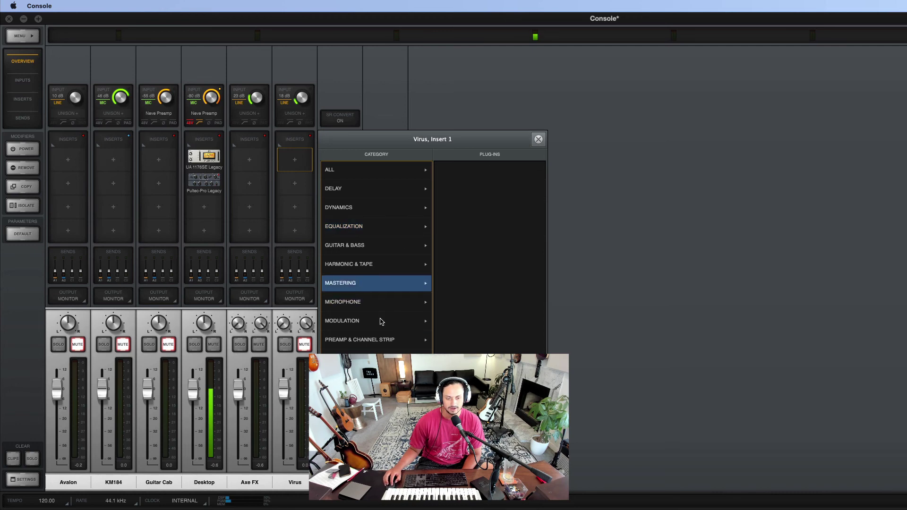
left_click(381, 322)
left_click(370, 174)
scroll(492, 213, "down", 10)
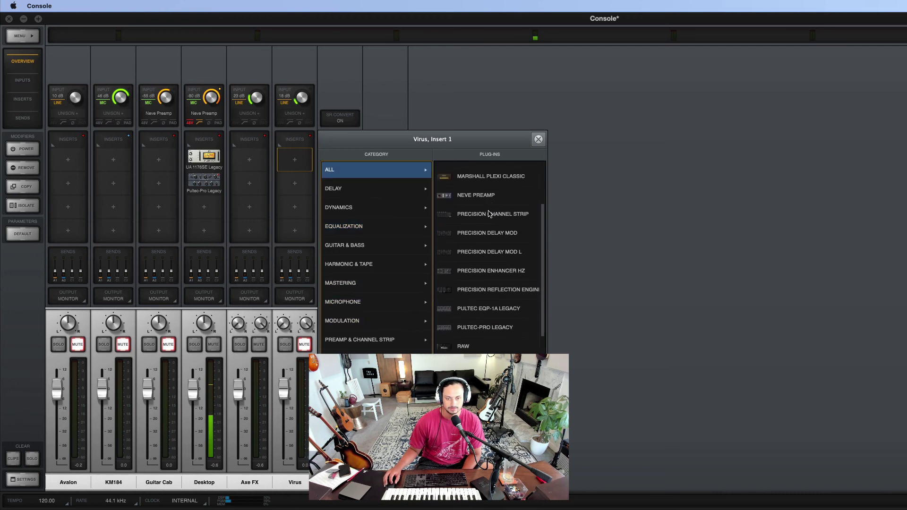
scroll(491, 213, "up", 5)
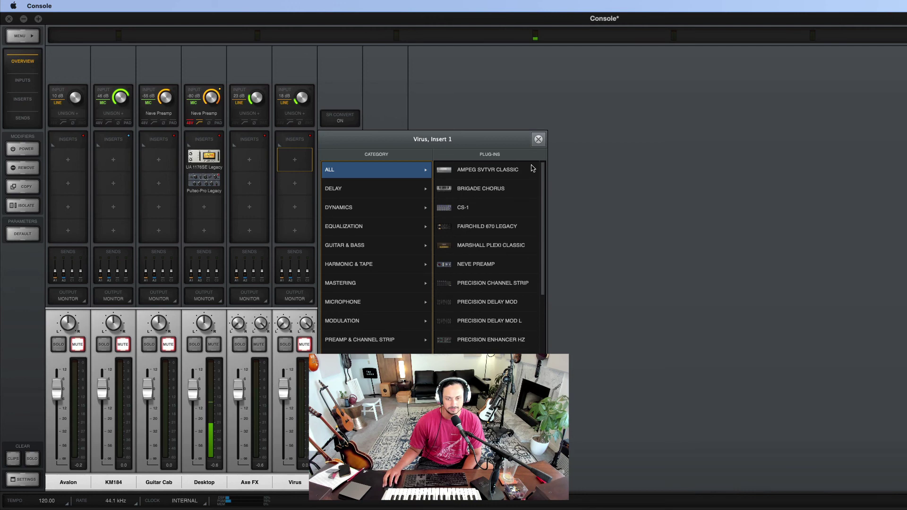
left_click(540, 140)
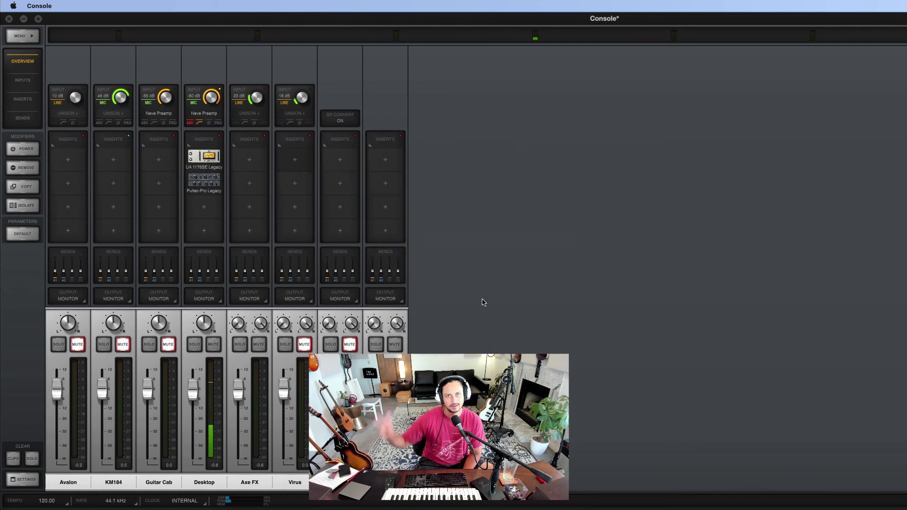